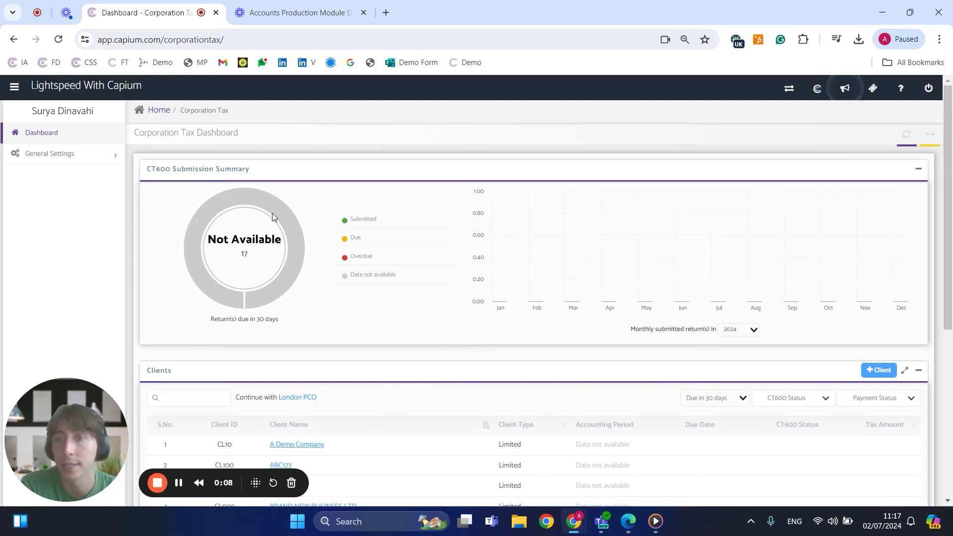
# Step: Look over the dashboard and the Capium apps panel, then close the panel
pyautogui.scroll(-4, 298, 279)
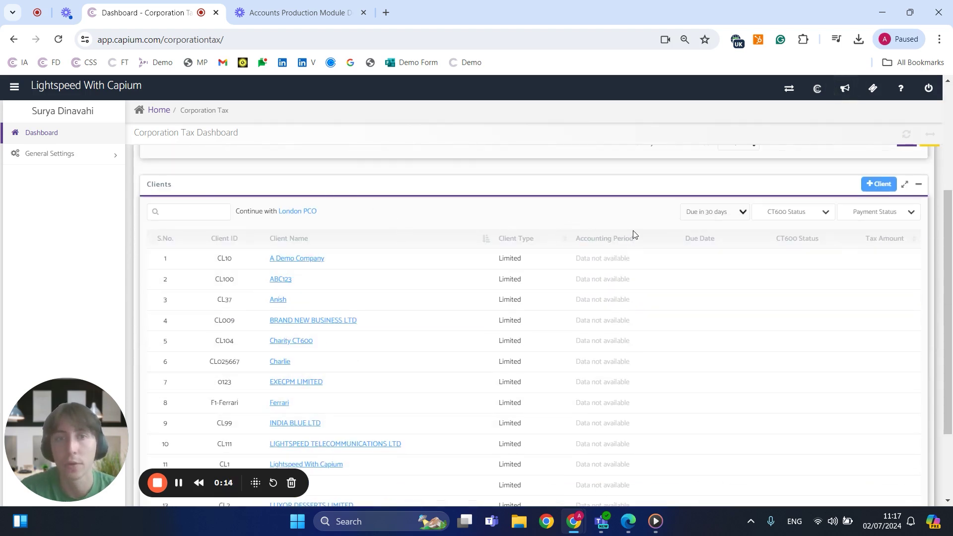
pyautogui.scroll(3, 658, 240)
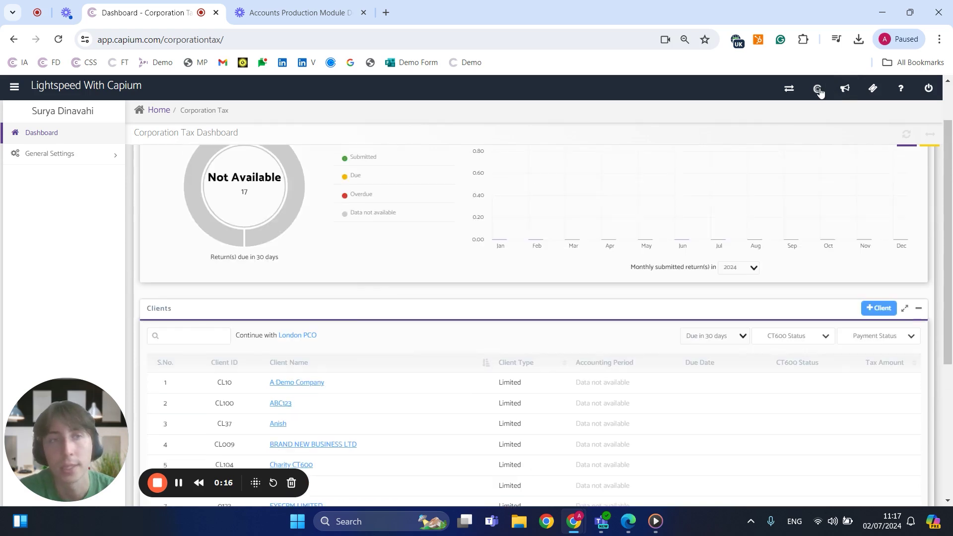
pyautogui.click(817, 88)
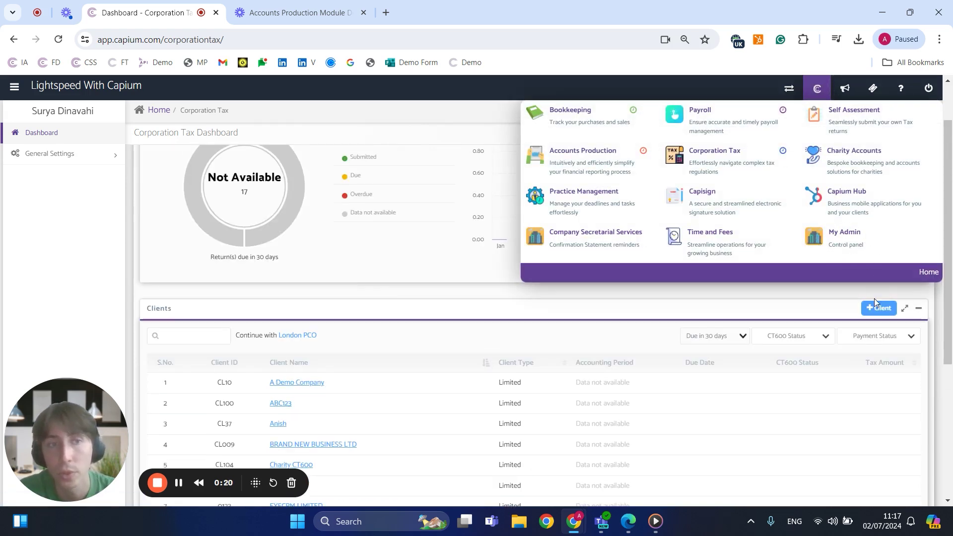
pyautogui.click(832, 309)
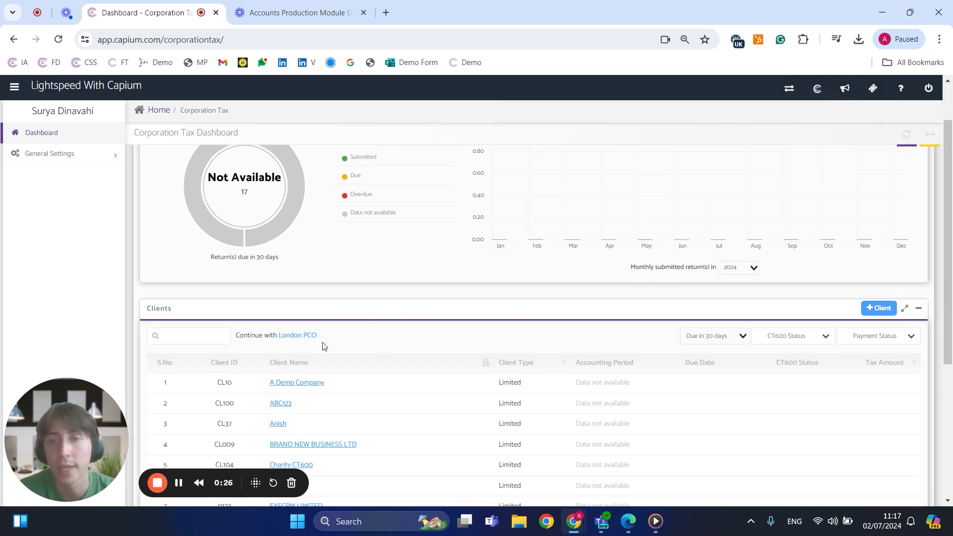
# Step: Continue with London PCO from the Clients table to enter its workspace
pyautogui.scroll(-3, 325, 348)
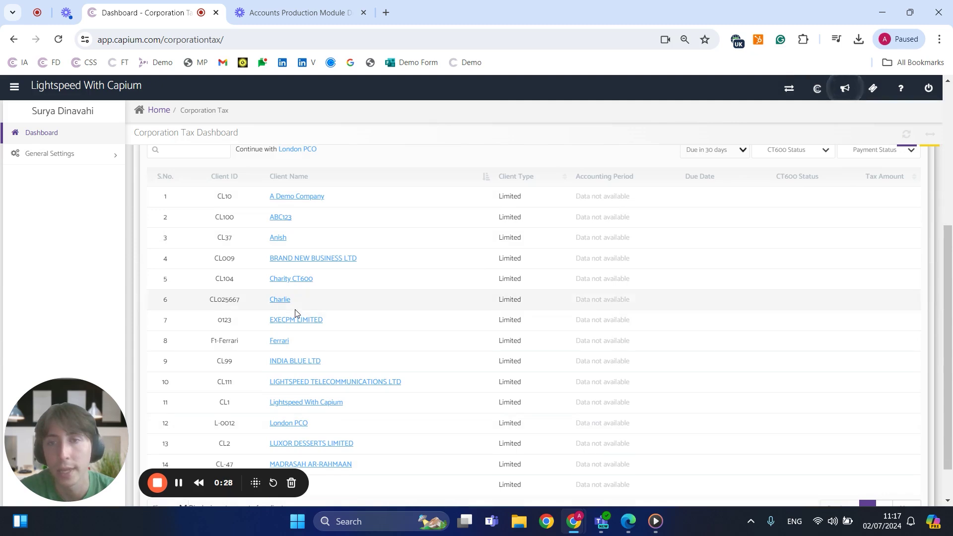
pyautogui.scroll(2, 298, 308)
pyautogui.click(298, 274)
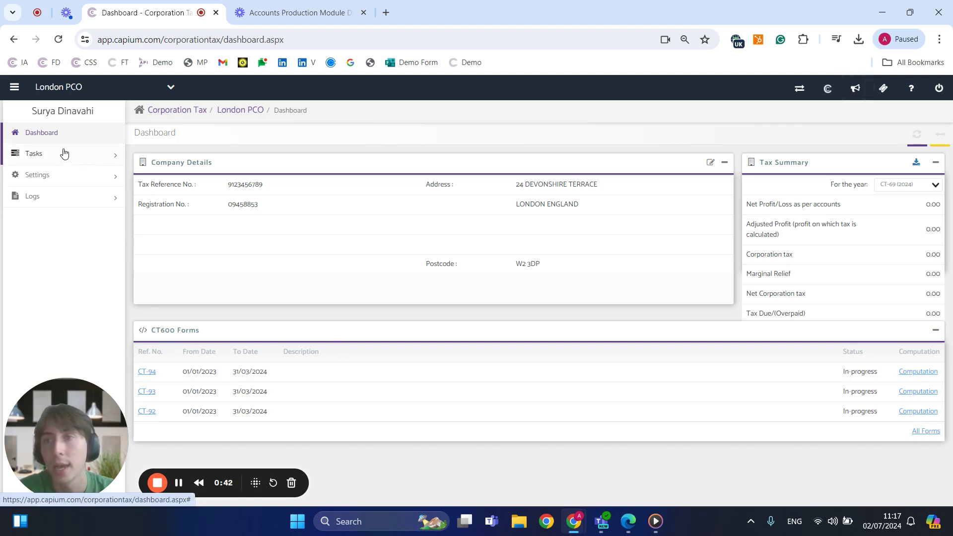
# Step: Go to Tasks > CT600 Returns for London PCO and start a Create CT600
pyautogui.click(44, 160)
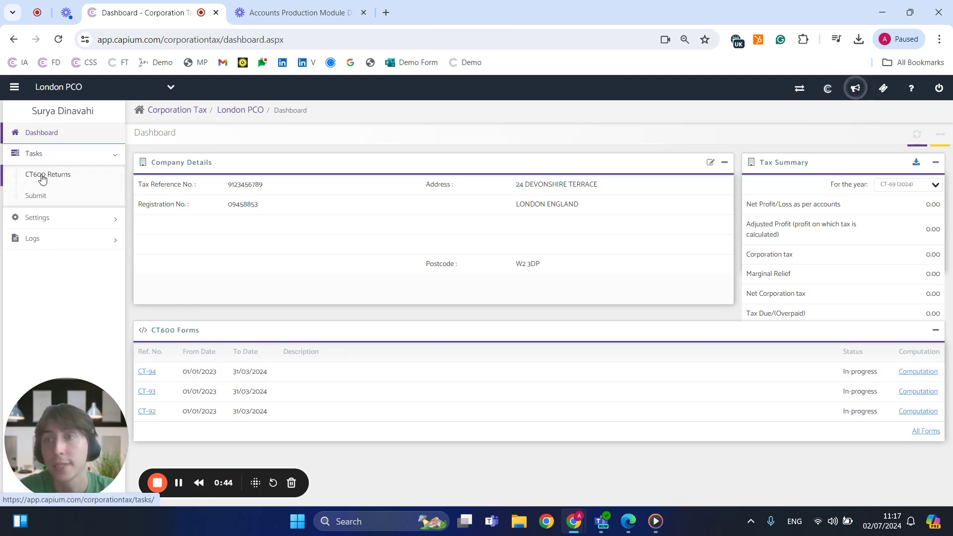
pyautogui.click(100, 196)
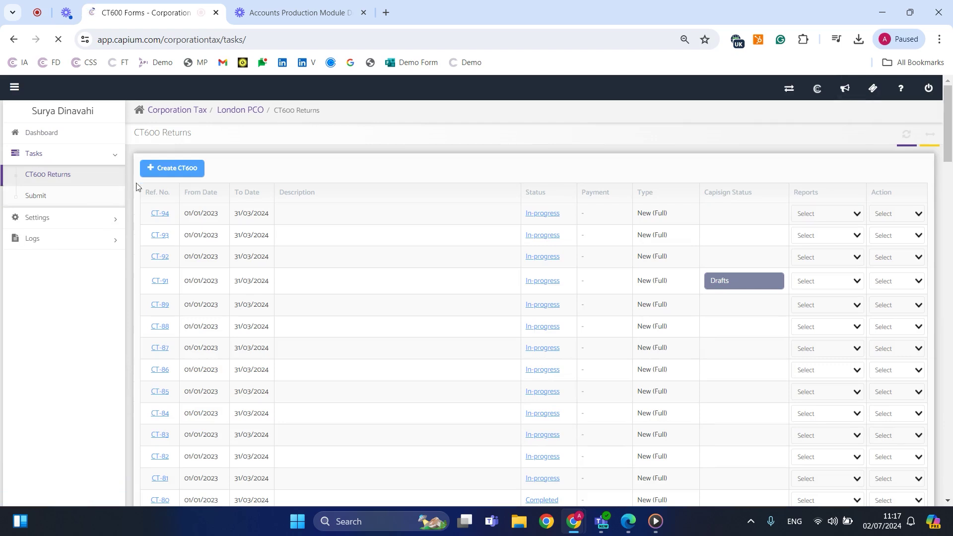
pyautogui.click(183, 170)
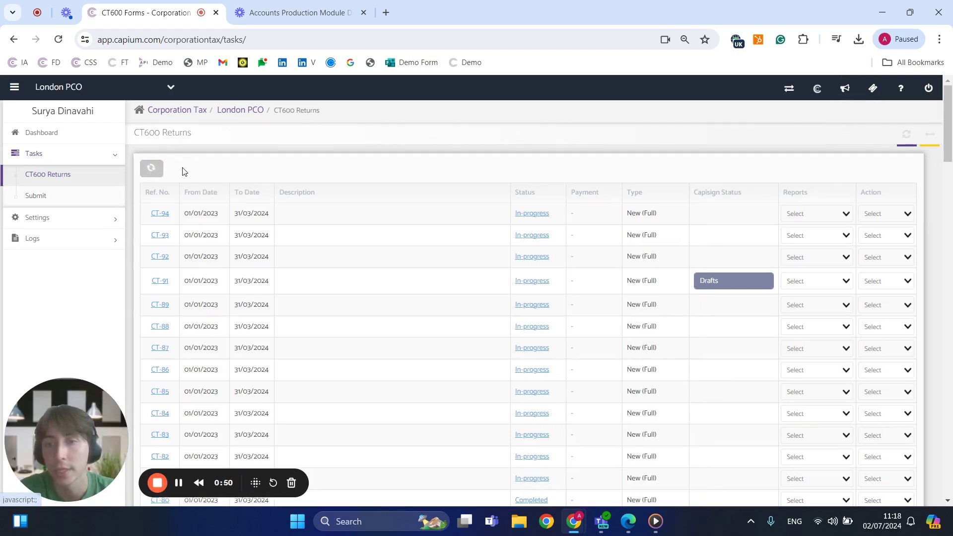
# Step: Keep reference CT-95 with form type Short and return type New
pyautogui.moveTo(326, 142); pyautogui.dragTo(377, 140)
pyautogui.click(338, 140)
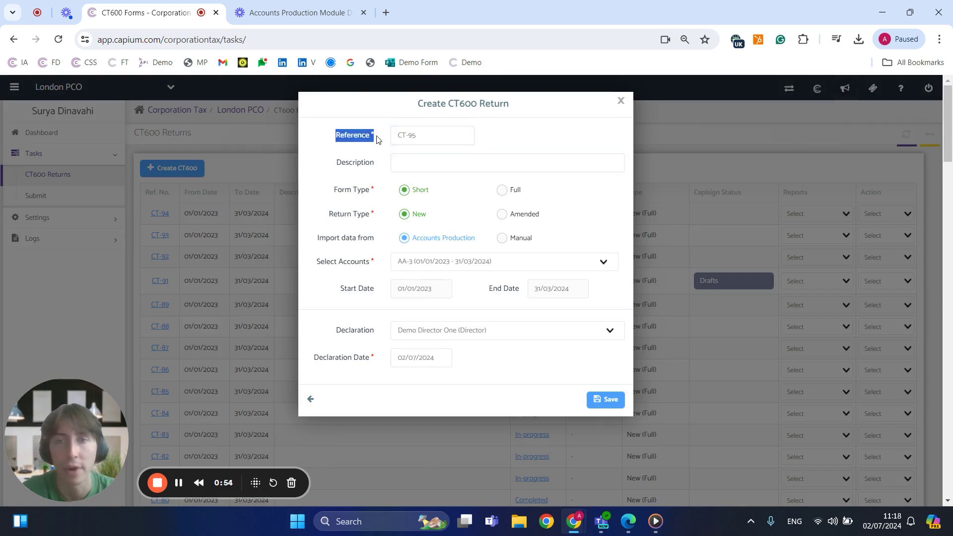
pyautogui.moveTo(333, 169); pyautogui.dragTo(379, 166)
pyautogui.moveTo(336, 188); pyautogui.dragTo(379, 196)
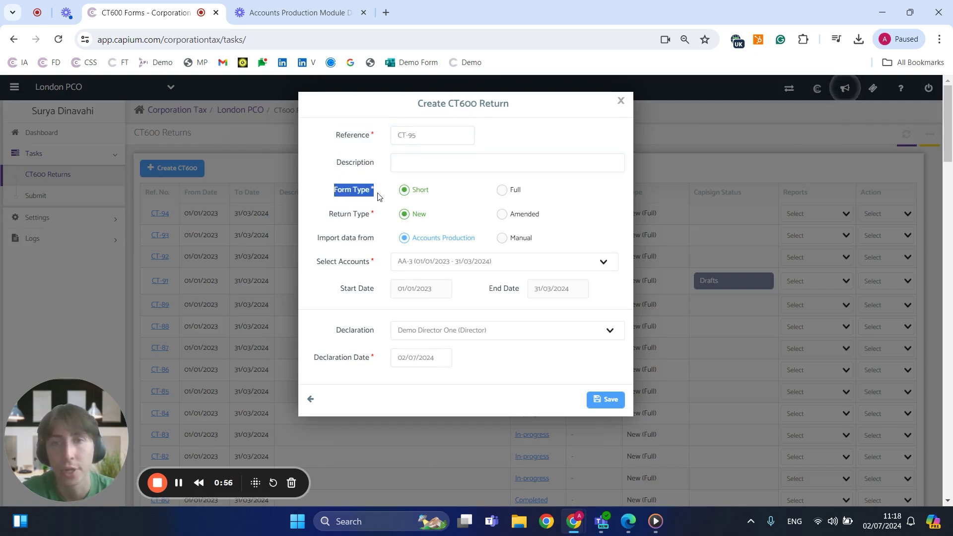
pyautogui.click(495, 195)
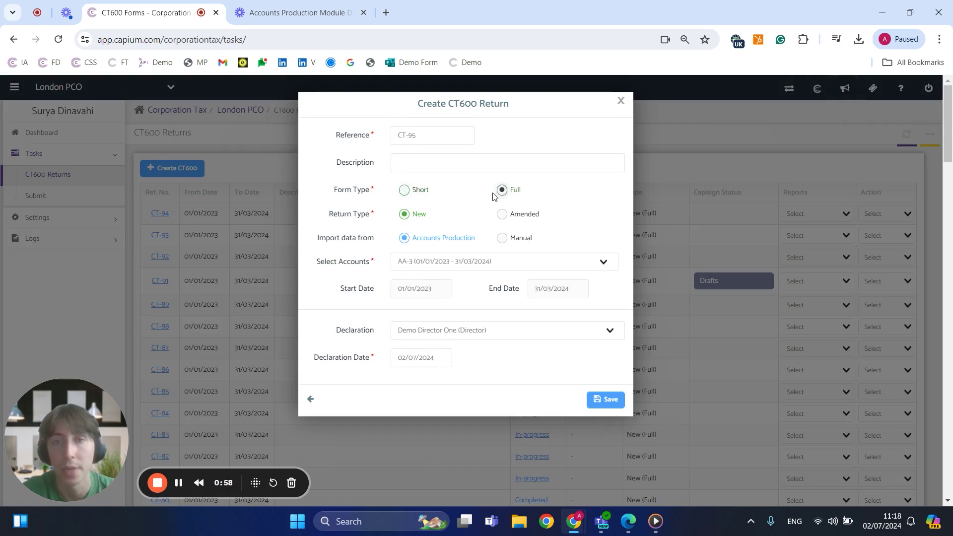
pyautogui.click(405, 192)
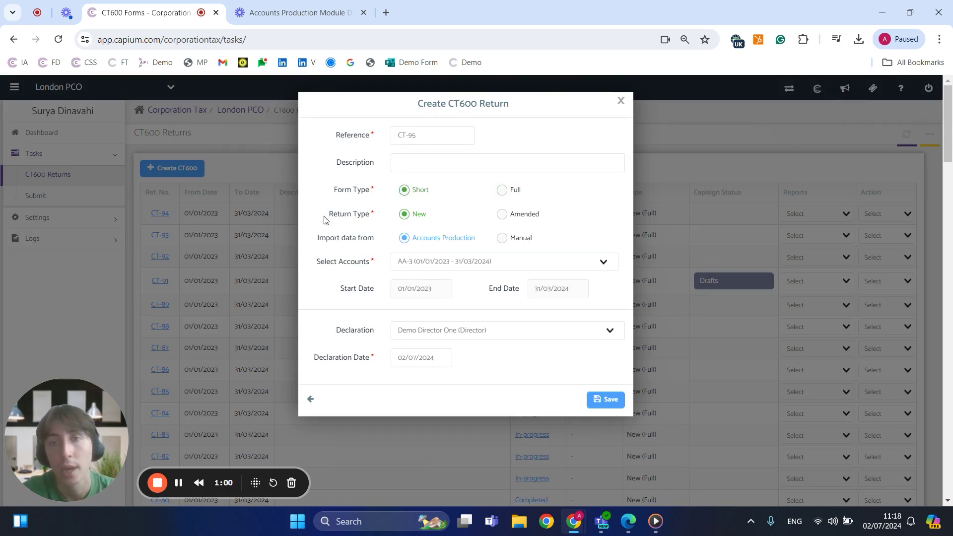
pyautogui.moveTo(326, 218); pyautogui.dragTo(368, 218)
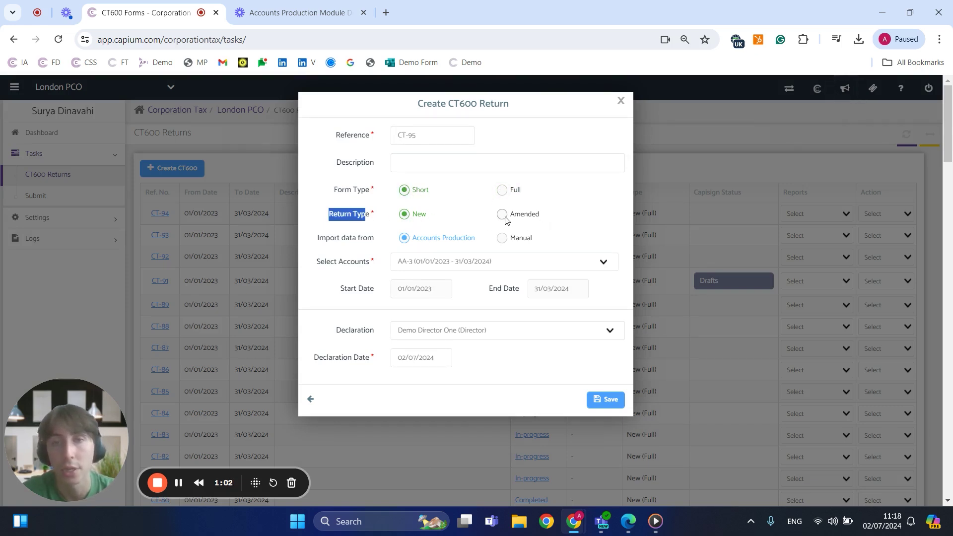
pyautogui.click(503, 215)
pyautogui.click(405, 215)
# Step: Keep data imported from Accounts Production (AA-3) and save the CT-95 return
pyautogui.moveTo(318, 241); pyautogui.dragTo(393, 245)
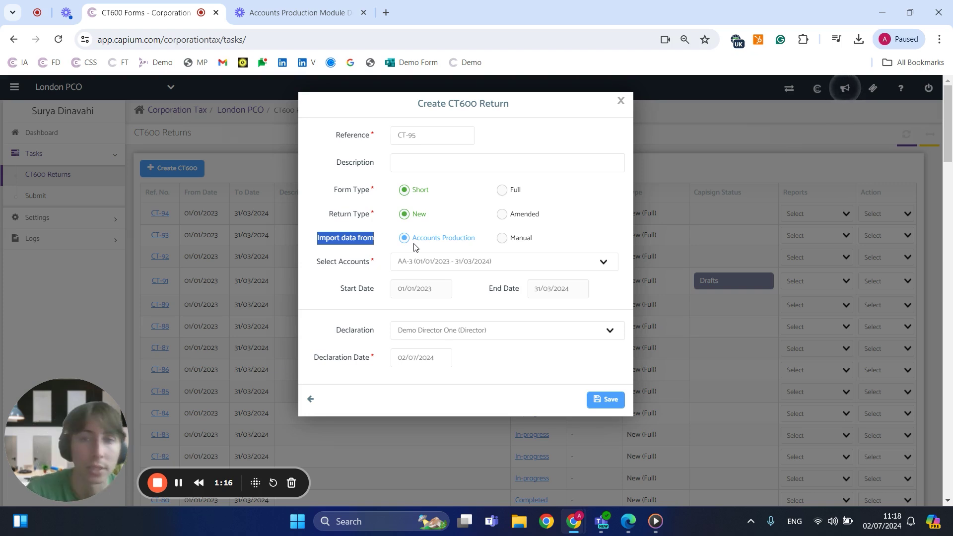
pyautogui.click(503, 238)
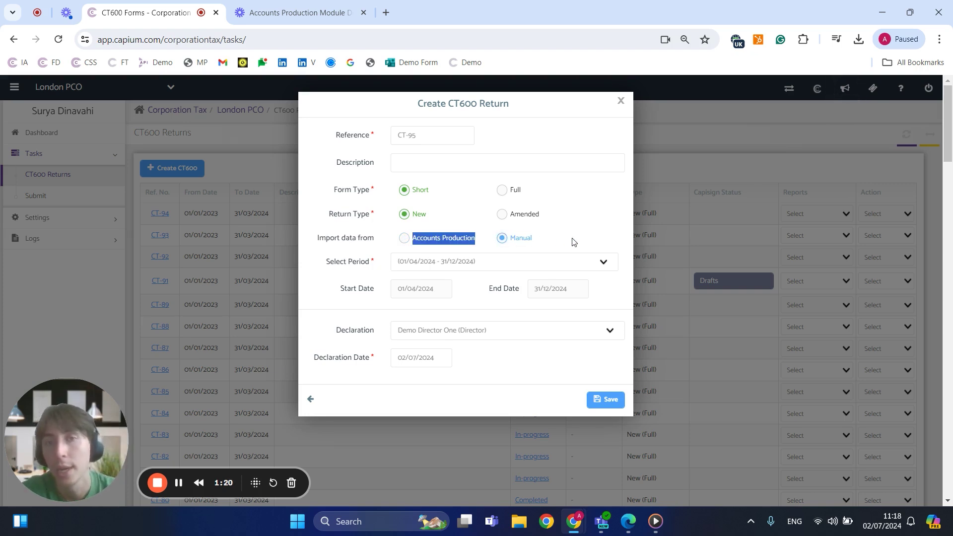
pyautogui.click(442, 241)
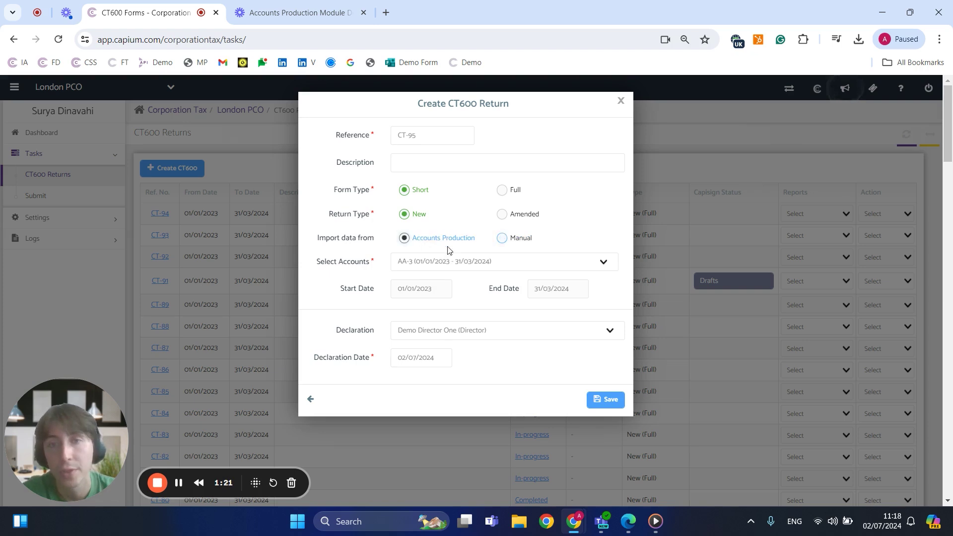
pyautogui.click(612, 402)
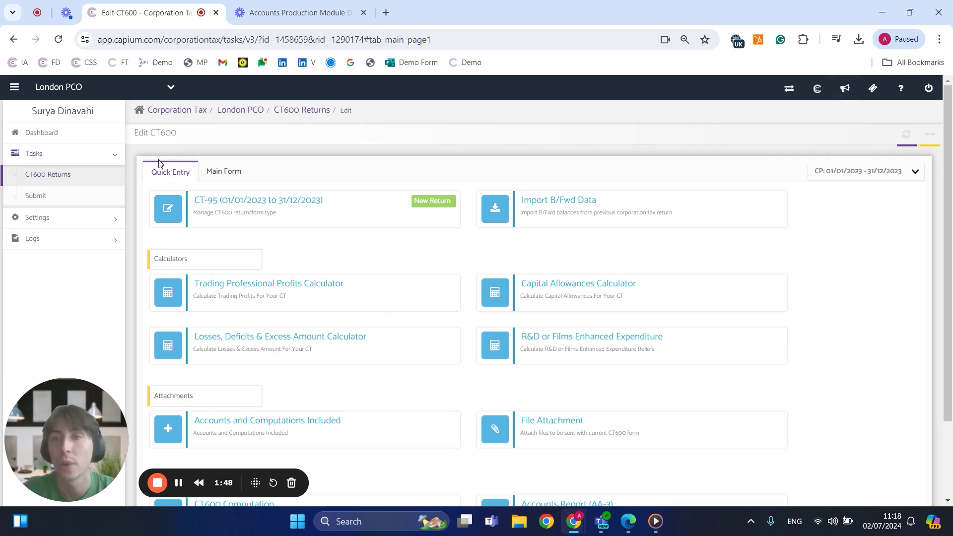
# Step: Preview the CT-95 Main Form, then return to the Quick Entry calculators
pyautogui.moveTo(130, 138); pyautogui.dragTo(200, 138)
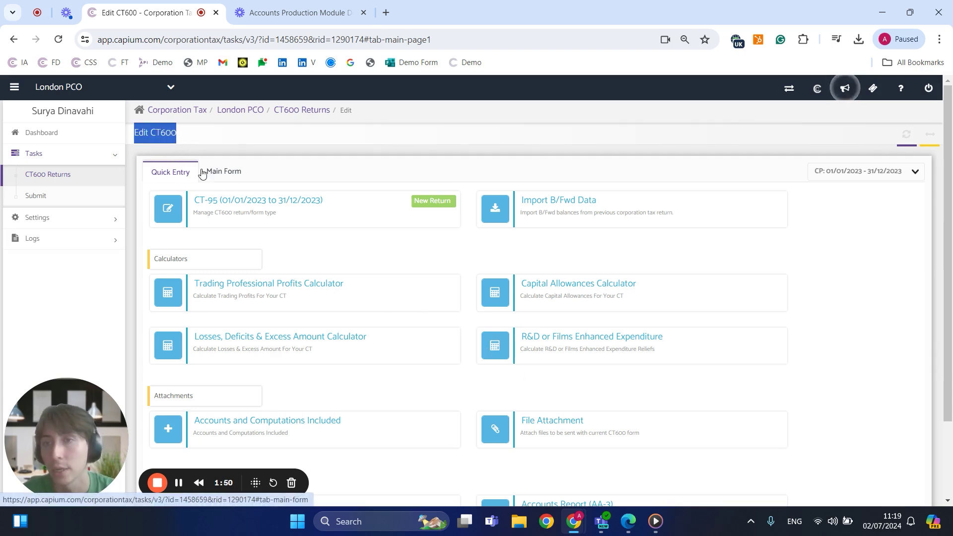
pyautogui.click(218, 172)
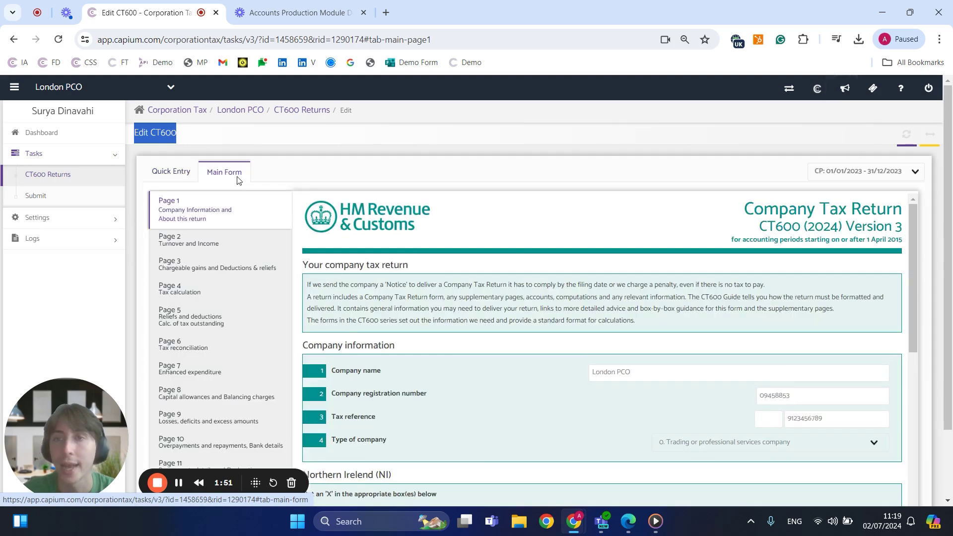
pyautogui.click(177, 177)
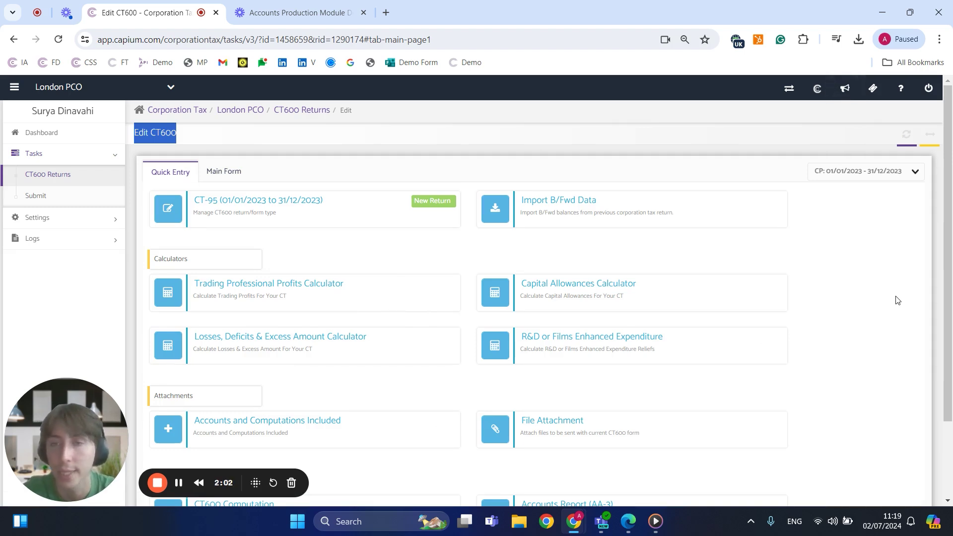
pyautogui.moveTo(148, 262); pyautogui.dragTo(207, 266)
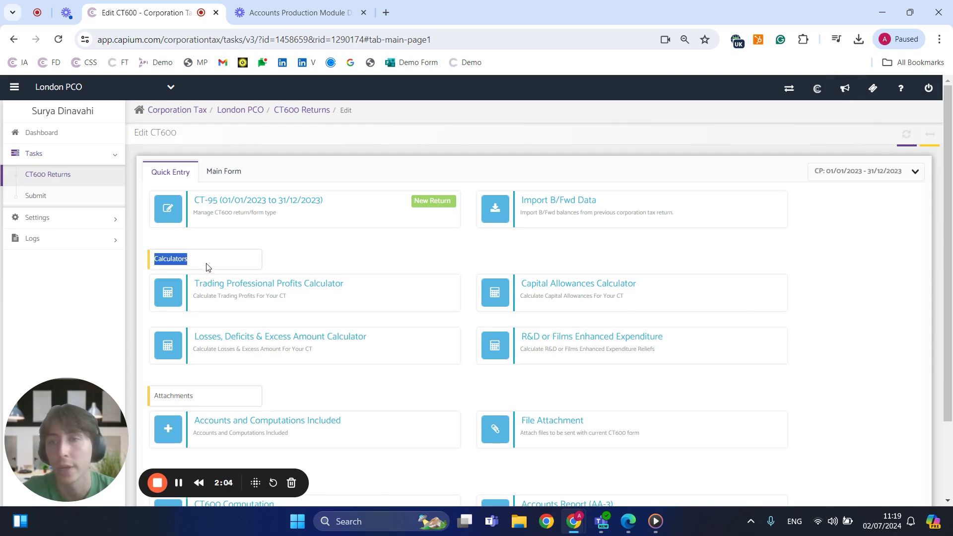
pyautogui.click(263, 286)
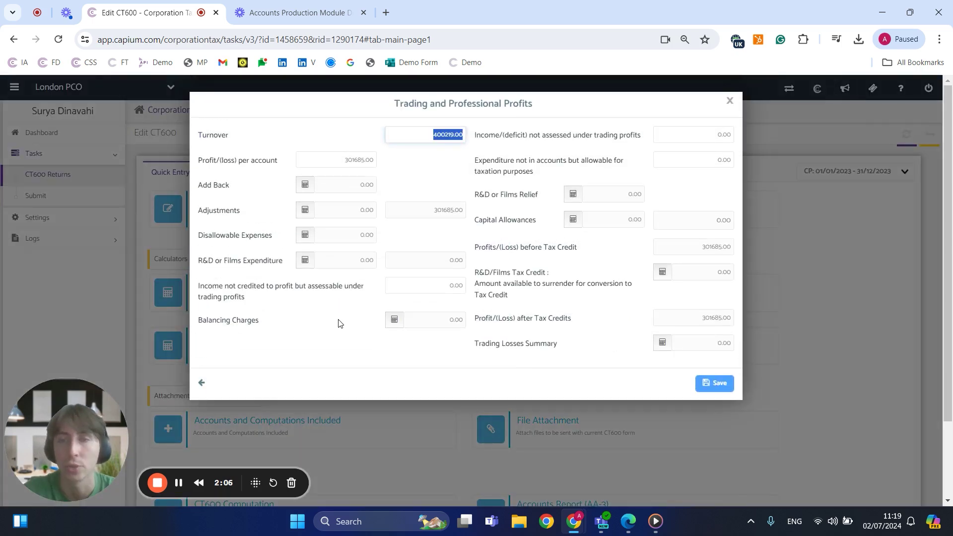
pyautogui.moveTo(196, 135); pyautogui.dragTo(230, 136)
pyautogui.click(453, 135)
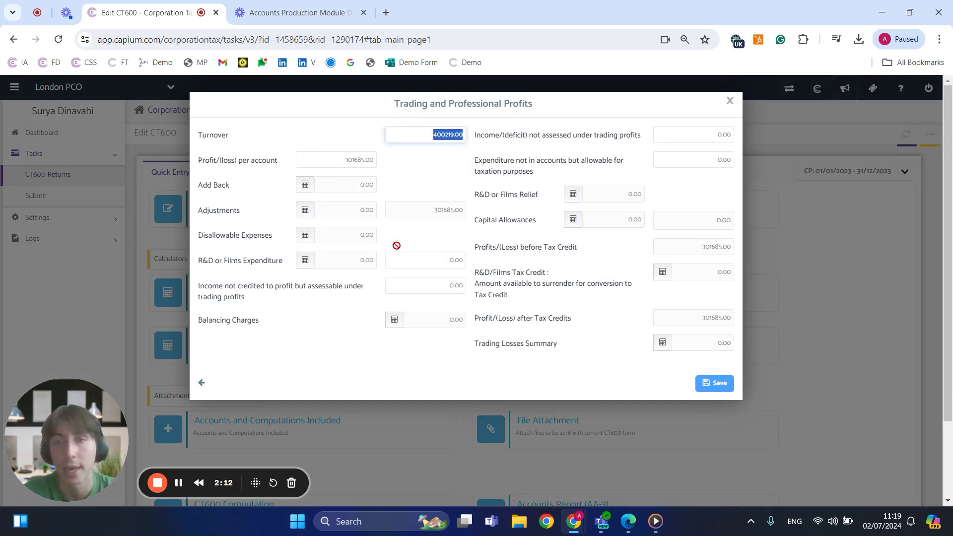
pyautogui.click(304, 185)
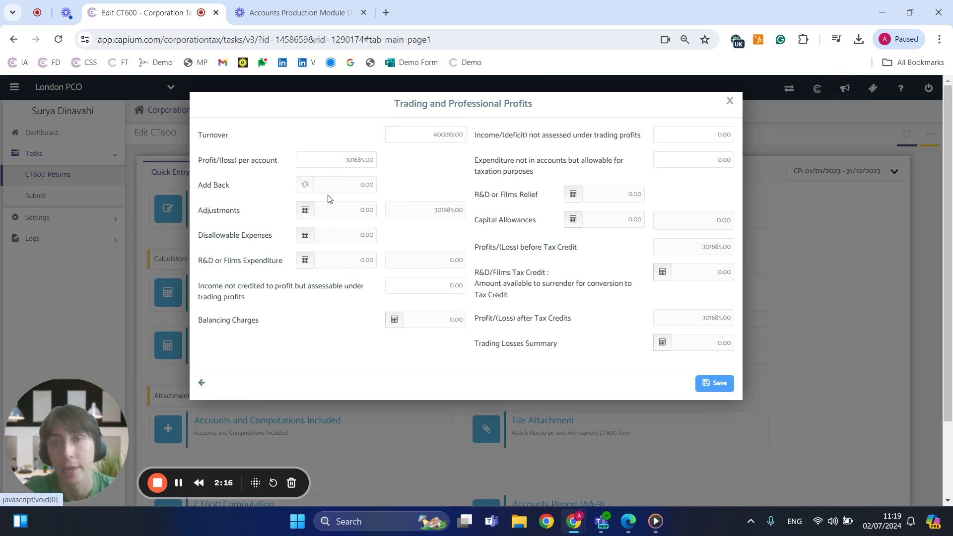
pyautogui.click(463, 211)
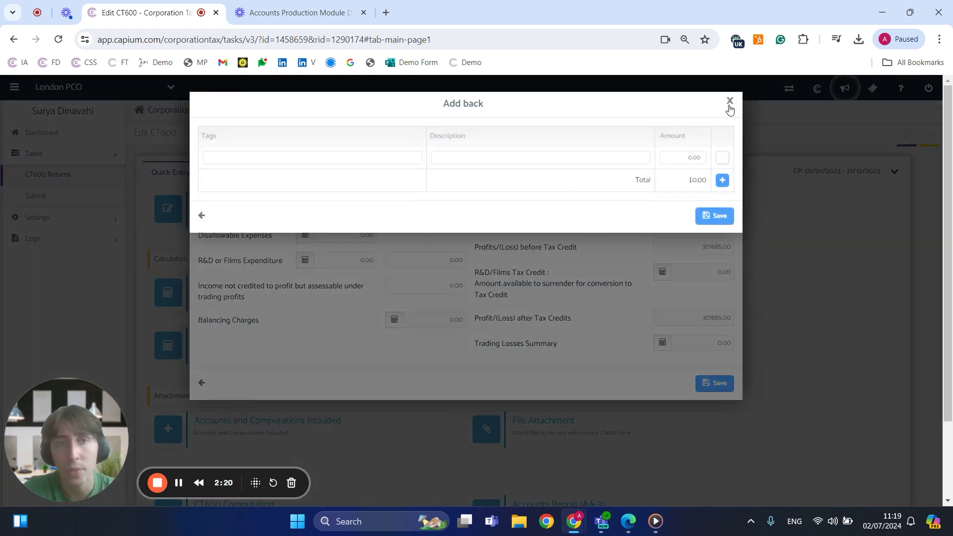
pyautogui.click(723, 180)
pyautogui.click(723, 203)
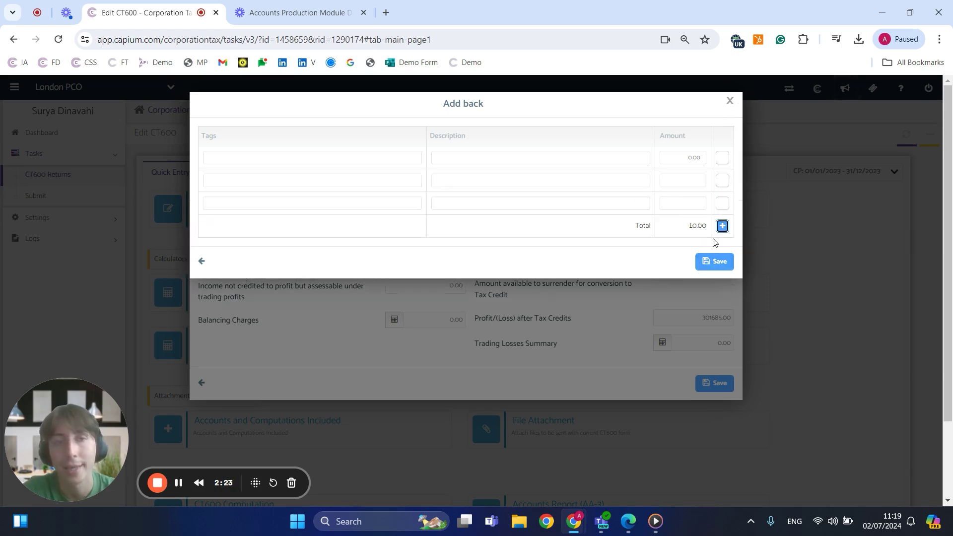
pyautogui.click(730, 103)
pyautogui.click(730, 101)
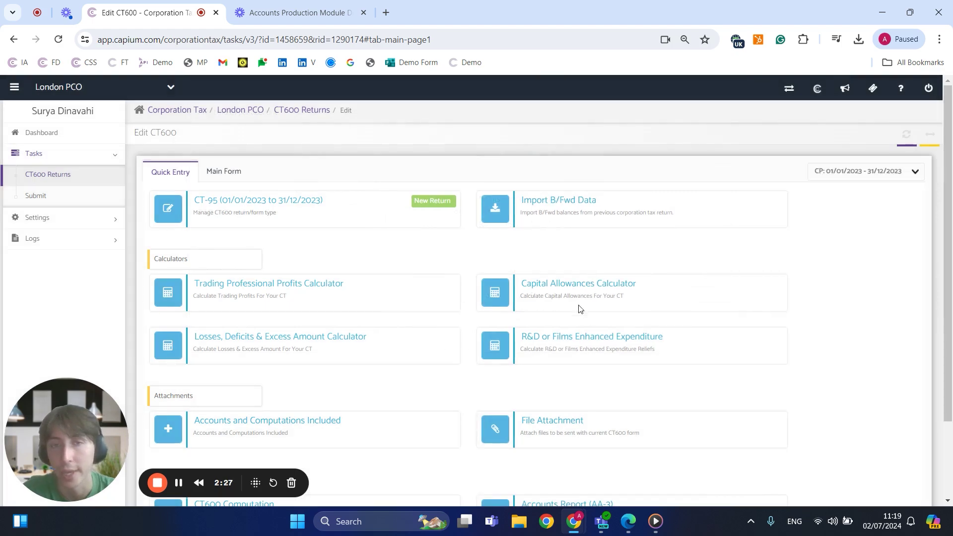
pyautogui.click(300, 338)
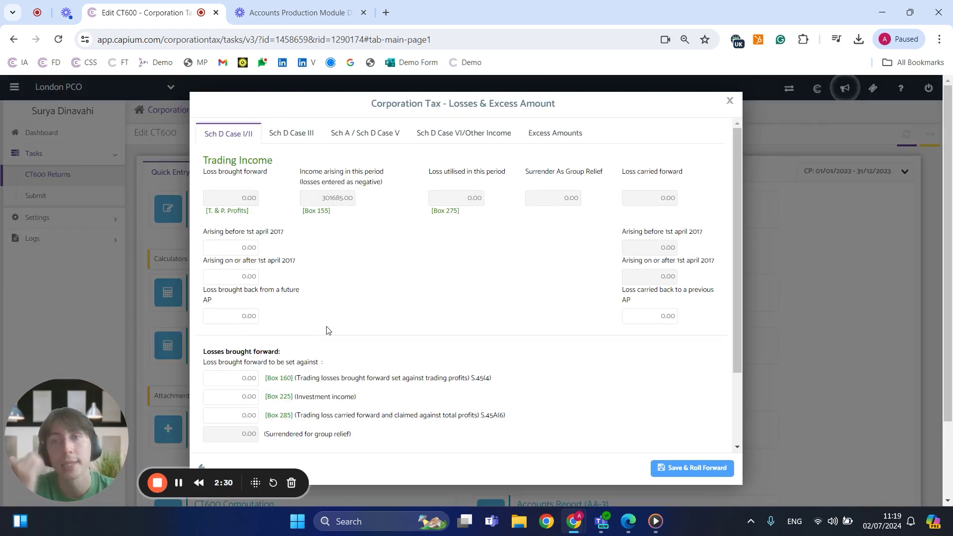
pyautogui.click(730, 101)
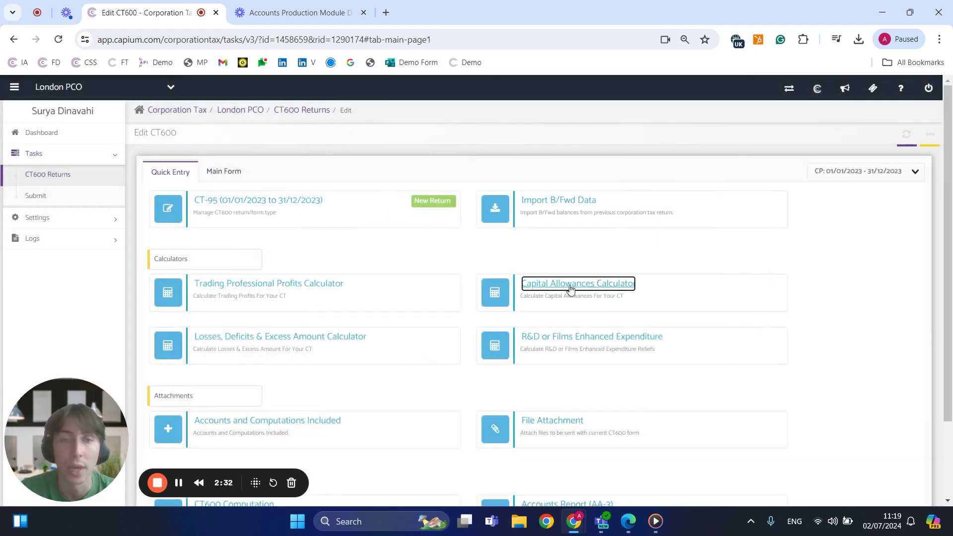
pyautogui.click(570, 282)
pyautogui.click(613, 224)
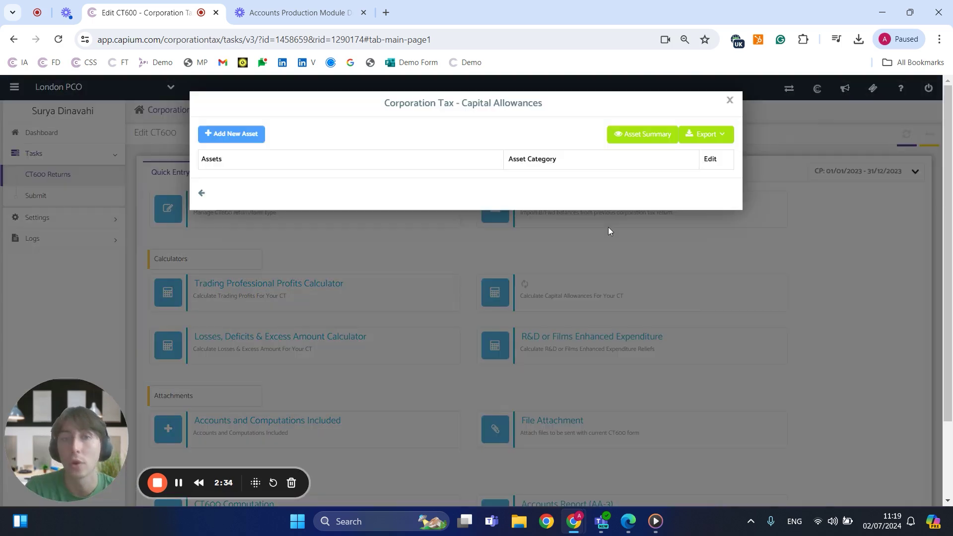
pyautogui.click(258, 139)
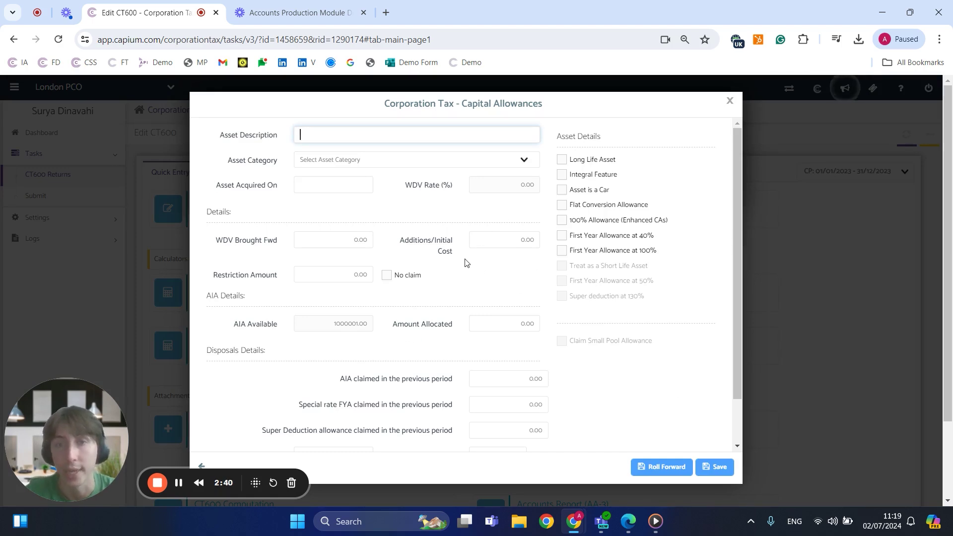
pyautogui.scroll(-1, 500, 267)
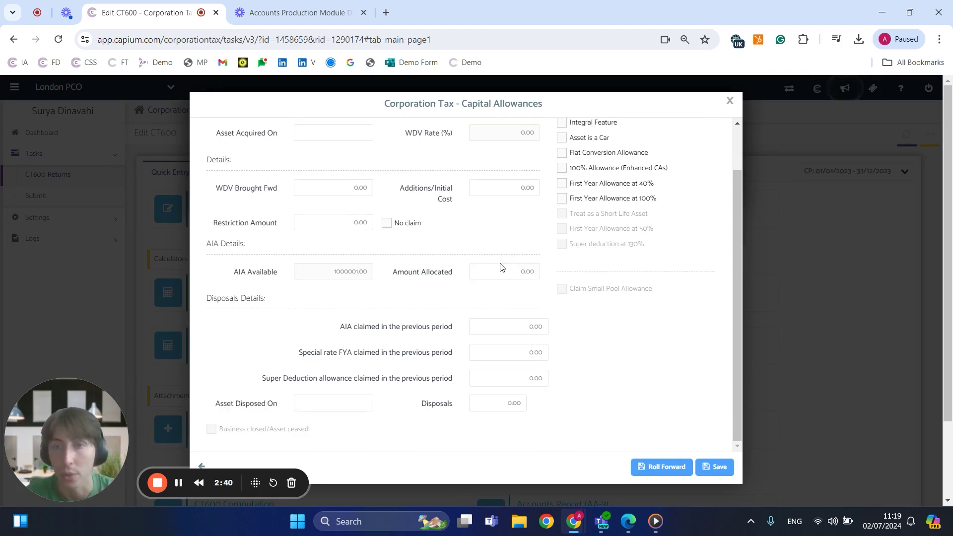
pyautogui.click(726, 104)
pyautogui.click(729, 102)
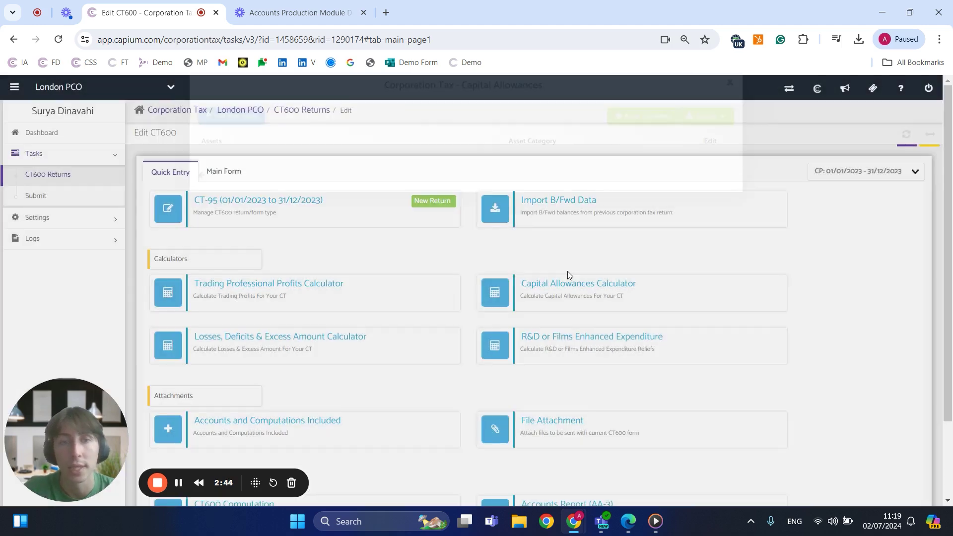
# Step: Check the R&D enhanced expenditure calculator, then open Accounts and Computations Included
pyautogui.click(565, 345)
pyautogui.click(613, 262)
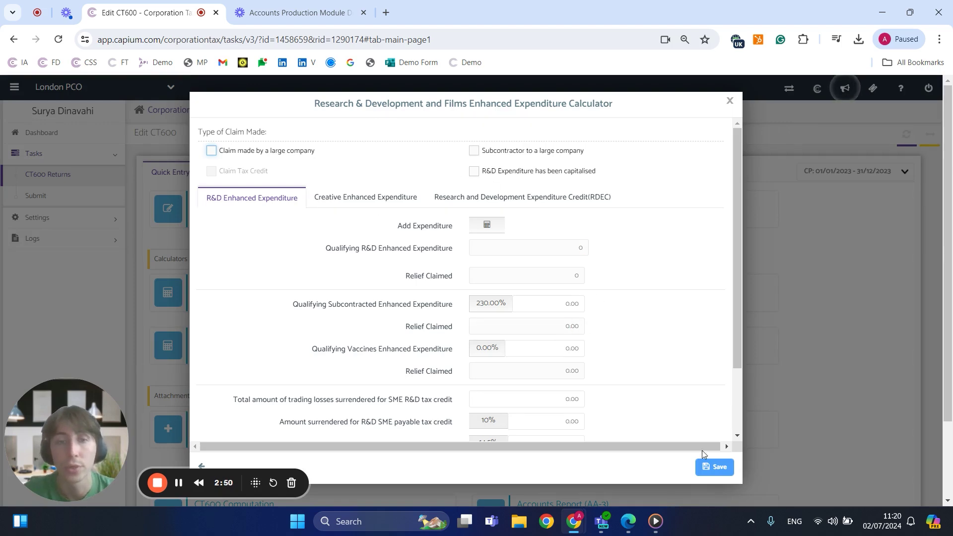
pyautogui.click(729, 102)
pyautogui.scroll(-2, 383, 342)
pyautogui.click(251, 326)
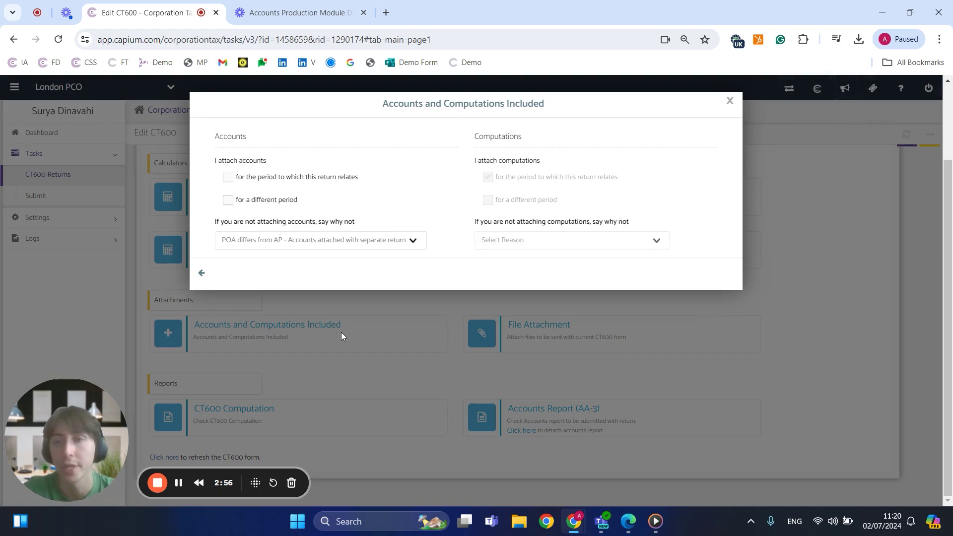
# Step: Mark accounts attached for a different period, leave the reason blank, and skip file attachments
pyautogui.click(228, 200)
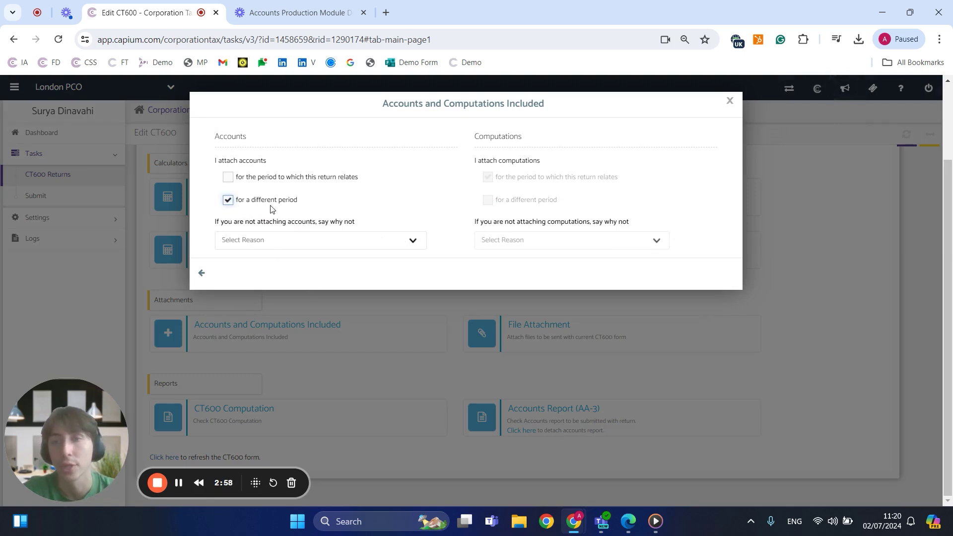
pyautogui.click(294, 240)
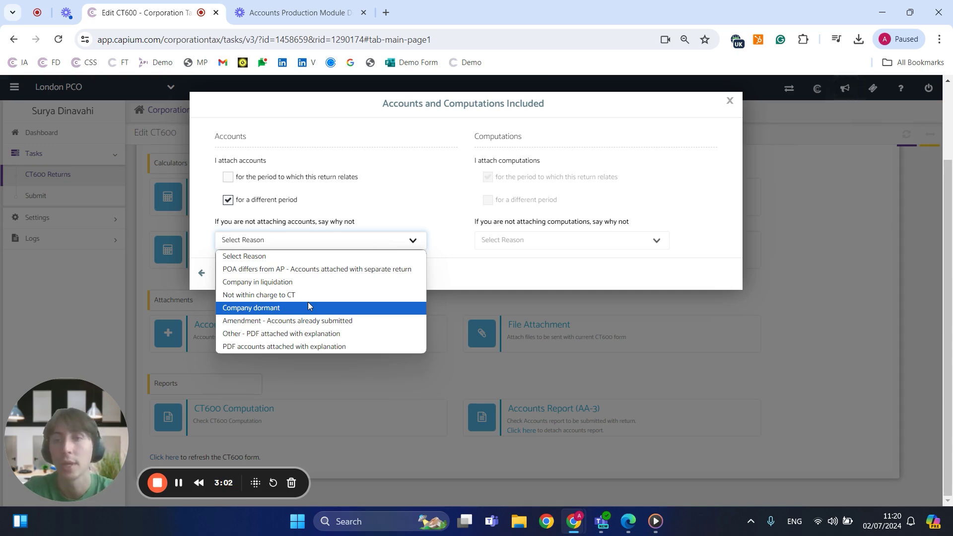
pyautogui.click(354, 244)
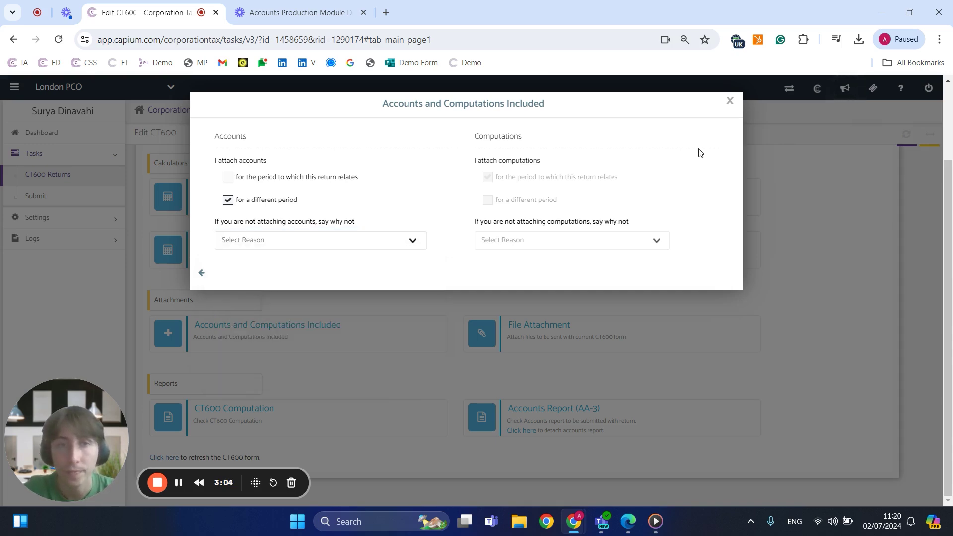
pyautogui.click(730, 100)
pyautogui.click(541, 326)
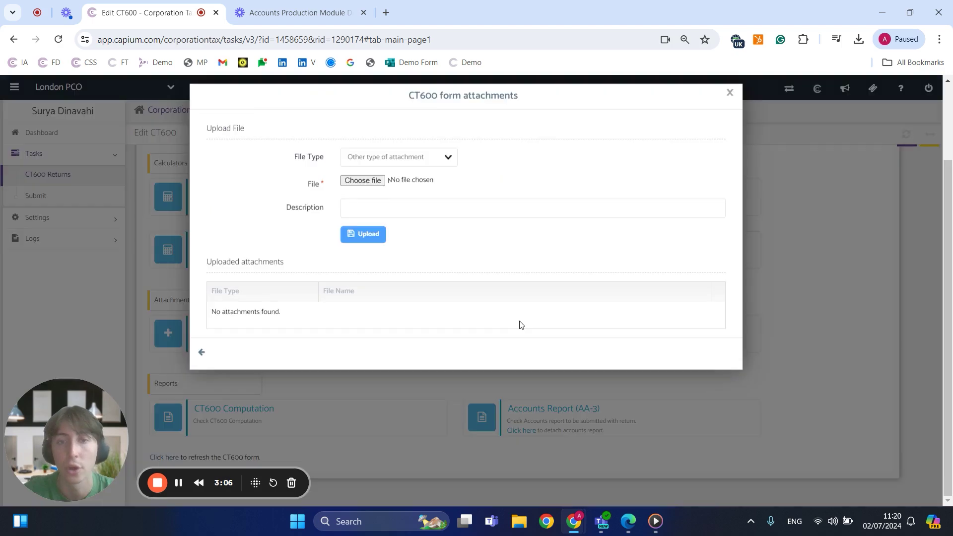
pyautogui.click(730, 101)
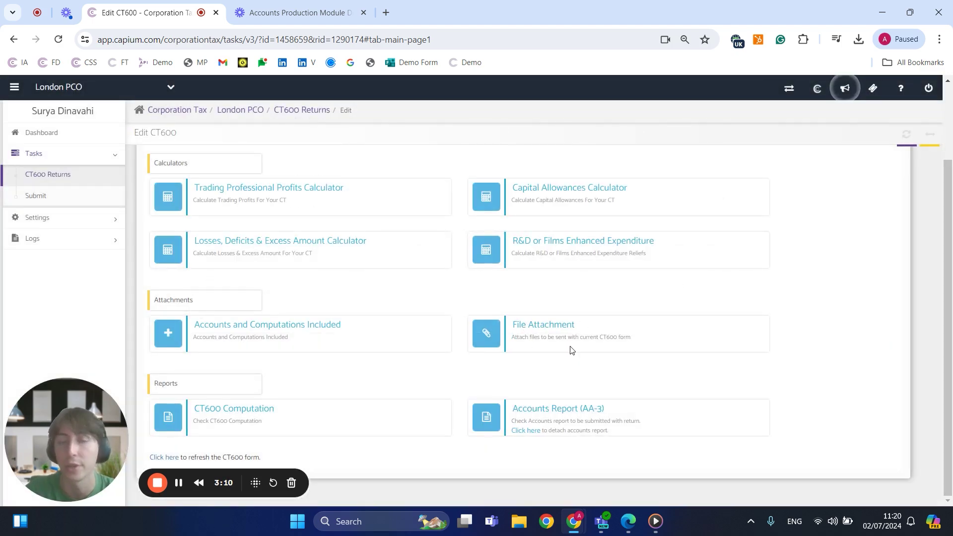
# Step: Preview the CT600 tax computation and AA-3 accounts reports, then close them
pyautogui.click(281, 408)
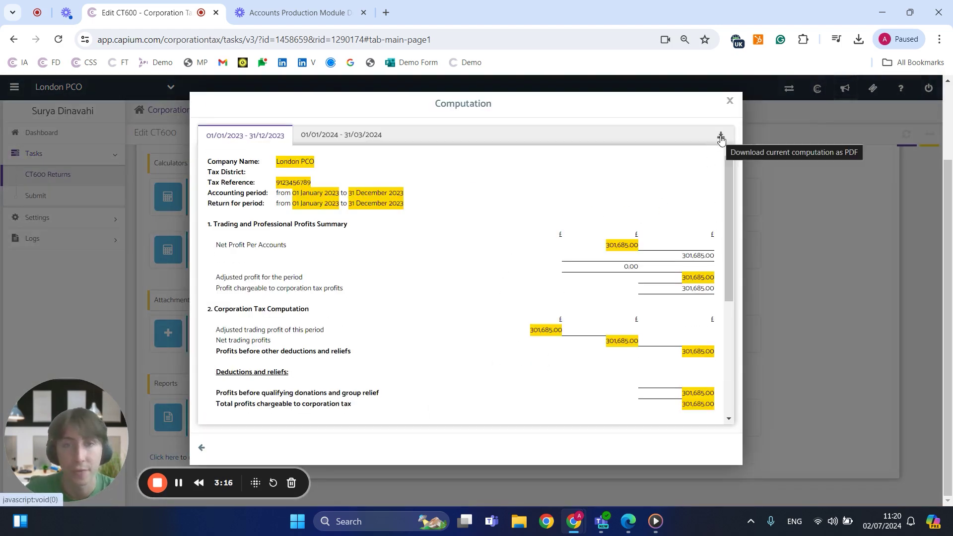
pyautogui.click(730, 101)
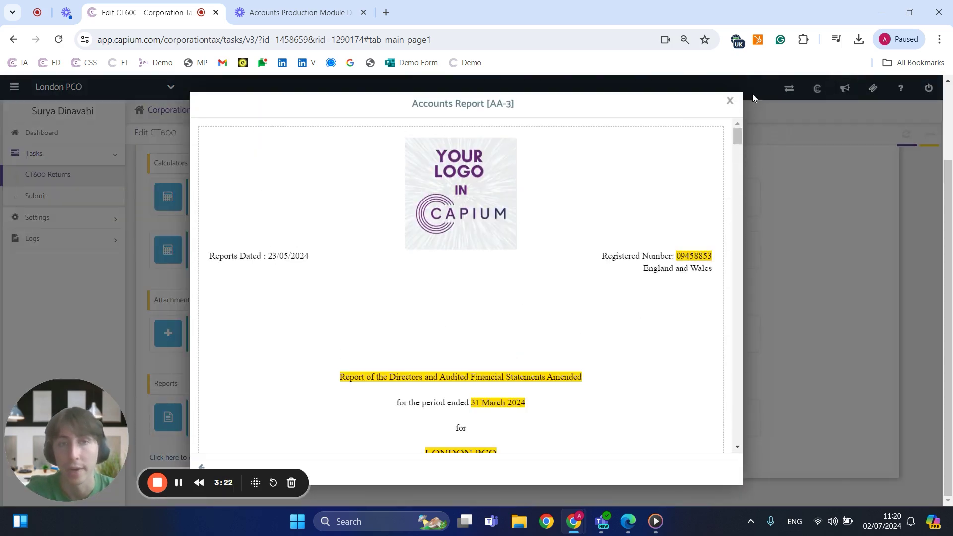
pyautogui.click(730, 101)
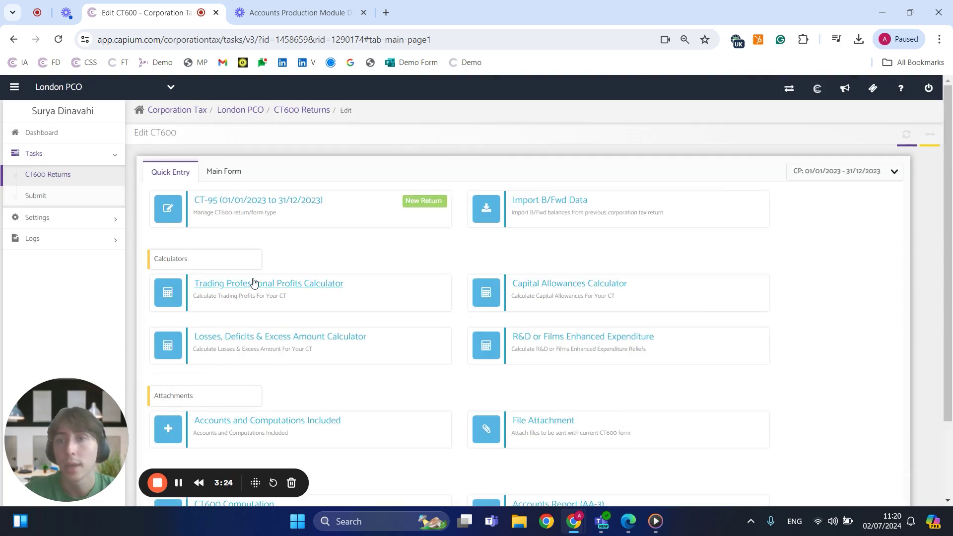
# Step: Browse main form Pages 10, 8 and 7, ending on Page 2's box 90
pyautogui.click(231, 170)
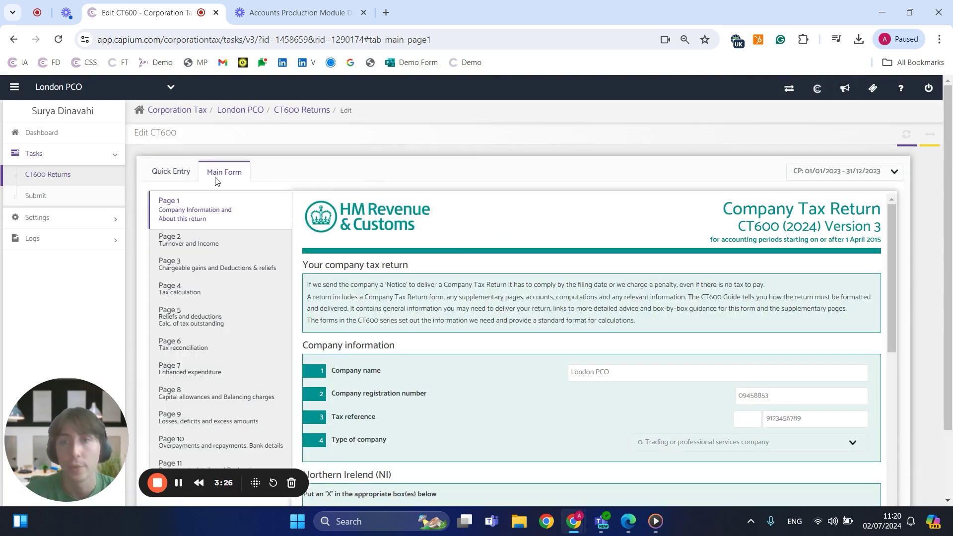
pyautogui.click(243, 437)
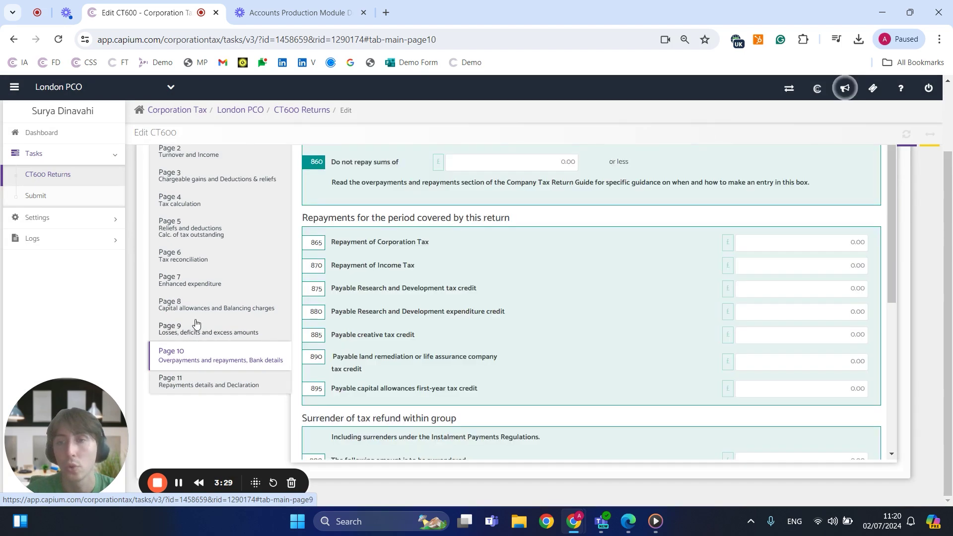
pyautogui.click(198, 304)
pyautogui.click(189, 281)
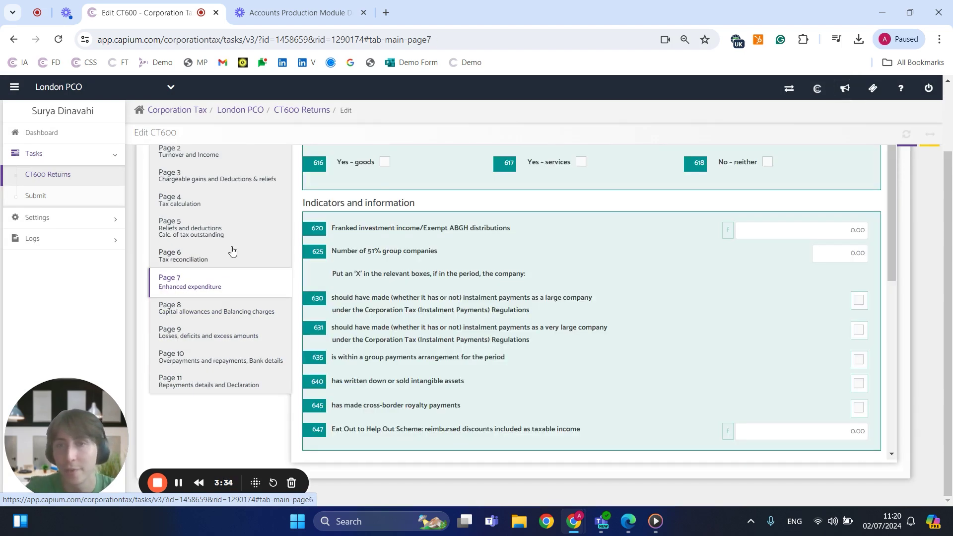
pyautogui.scroll(2, 232, 252)
pyautogui.click(218, 236)
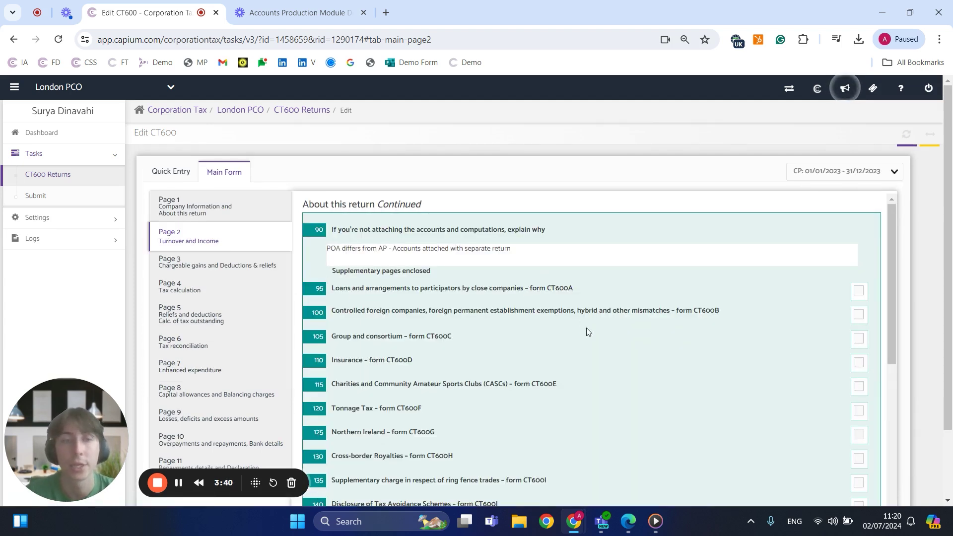
pyautogui.scroll(-1, 588, 328)
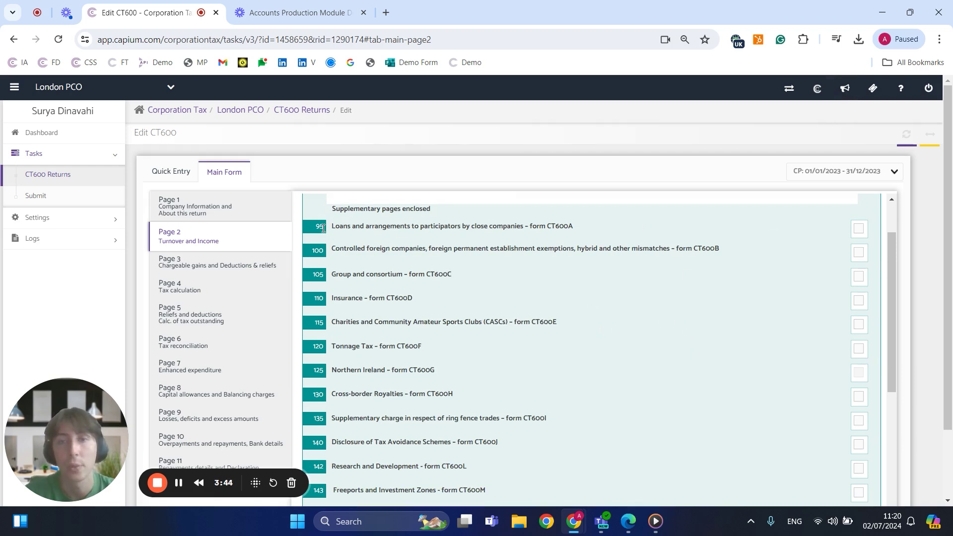
pyautogui.moveTo(323, 228); pyautogui.dragTo(617, 227)
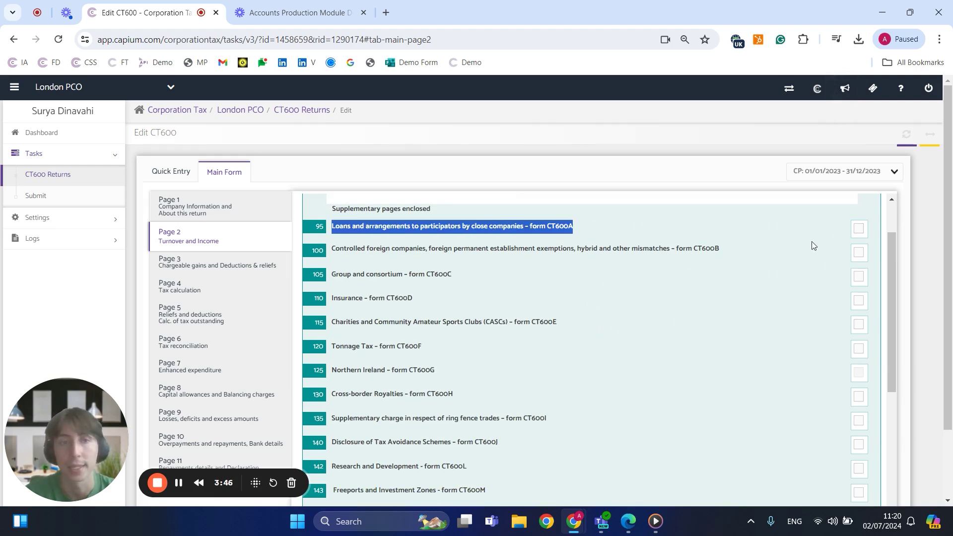
pyautogui.click(859, 229)
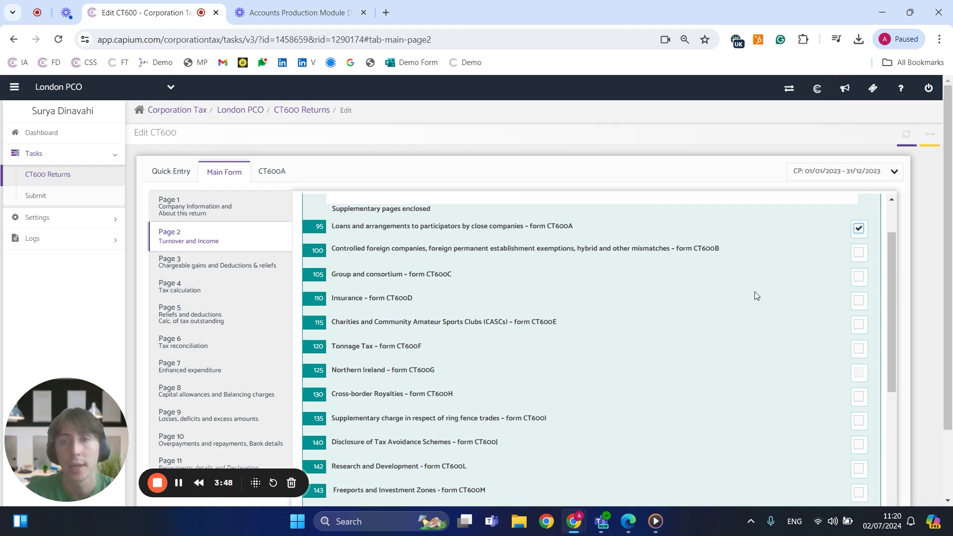
pyautogui.click(859, 276)
pyautogui.scroll(-3, 502, 358)
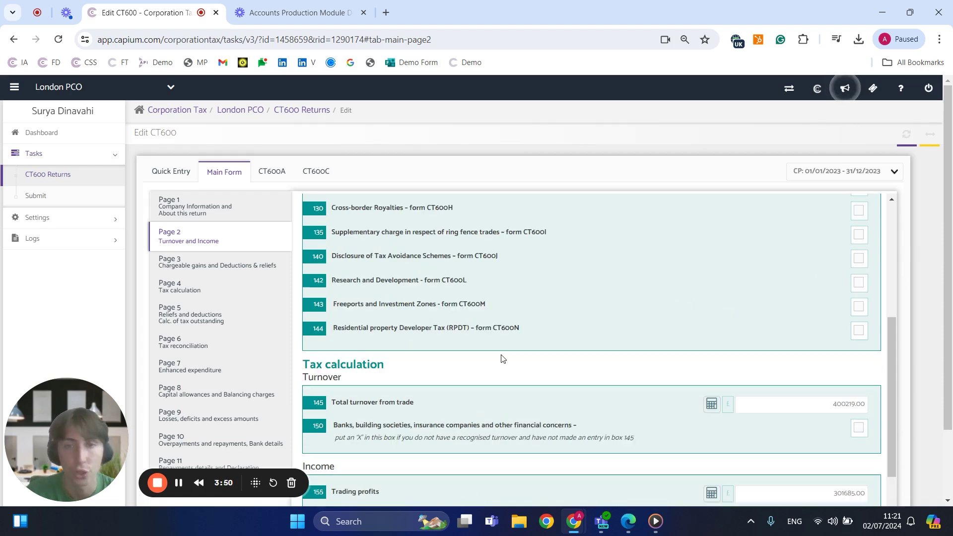
pyautogui.moveTo(333, 280); pyautogui.dragTo(629, 282)
pyautogui.click(859, 283)
pyautogui.scroll(4, 712, 320)
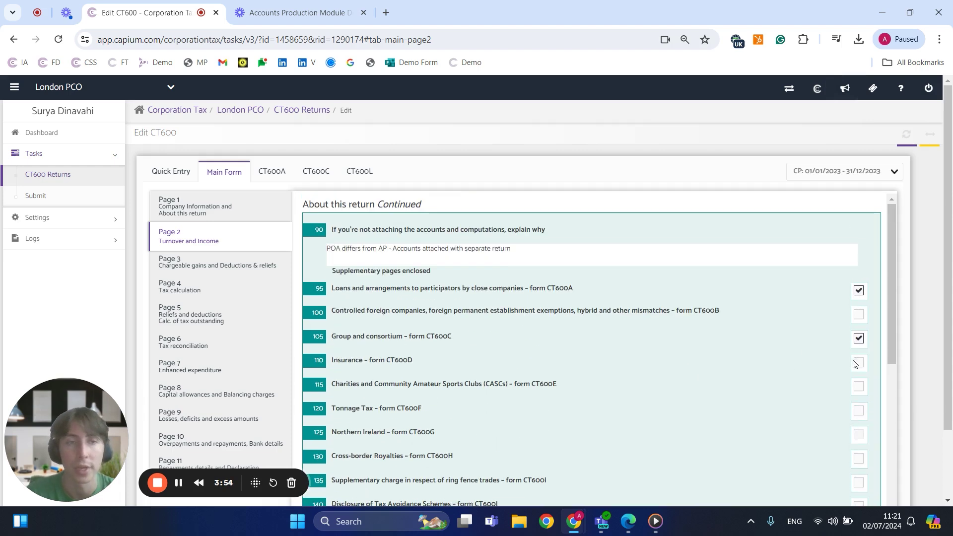
pyautogui.click(275, 172)
pyautogui.click(316, 172)
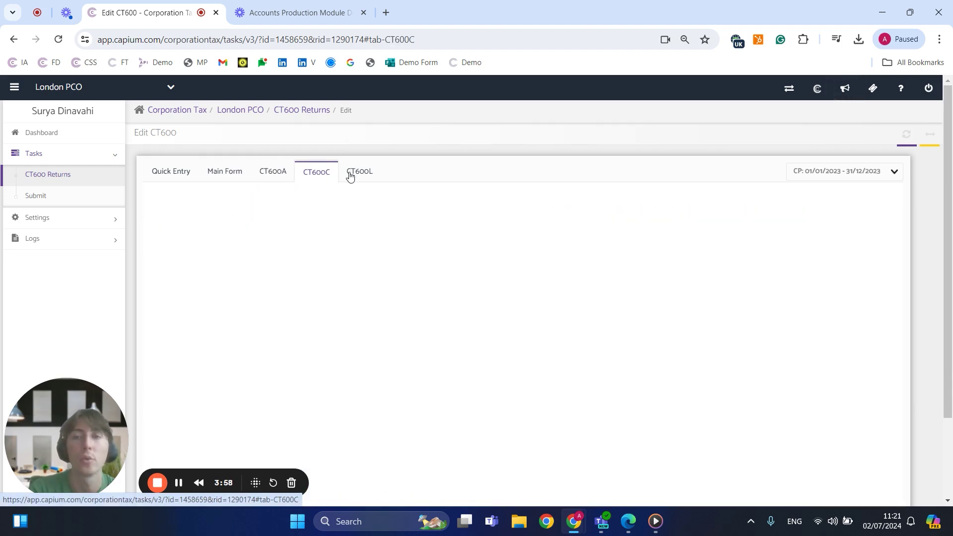
pyautogui.click(353, 172)
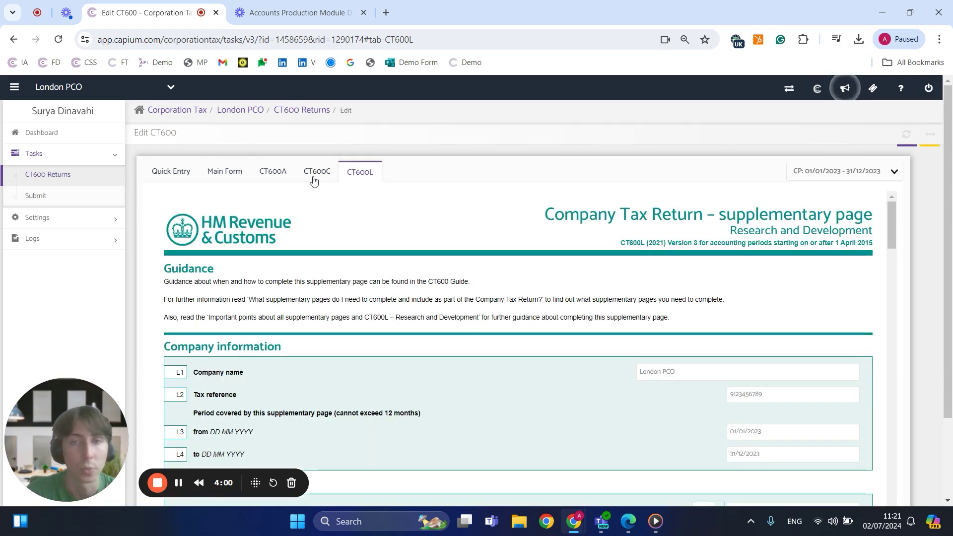
pyautogui.click(320, 173)
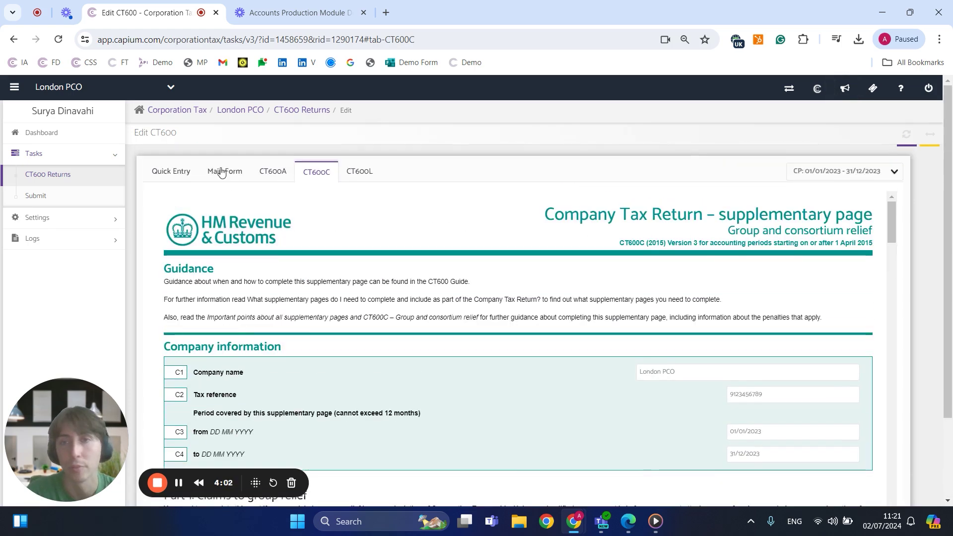
pyautogui.click(224, 172)
pyautogui.click(859, 291)
pyautogui.click(859, 338)
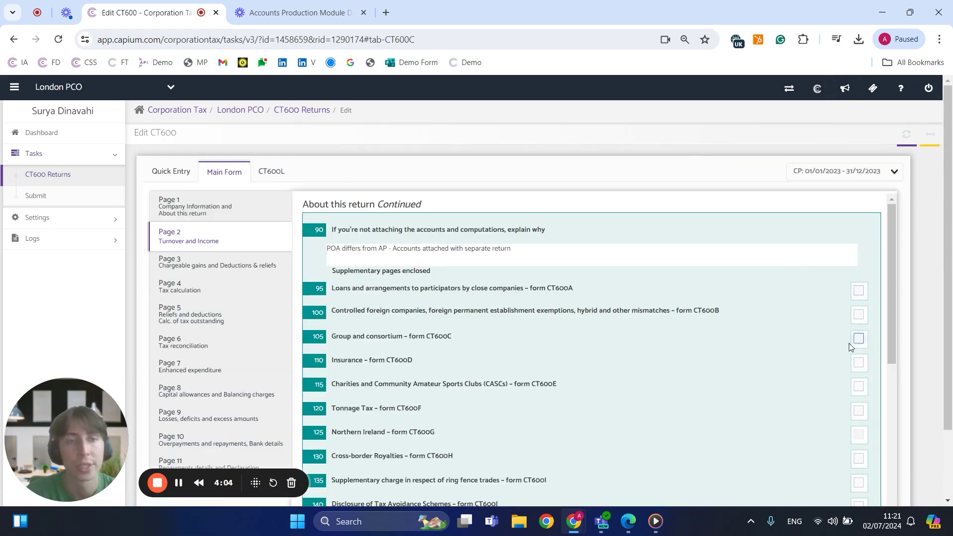
pyautogui.scroll(-4, 857, 348)
pyautogui.click(859, 344)
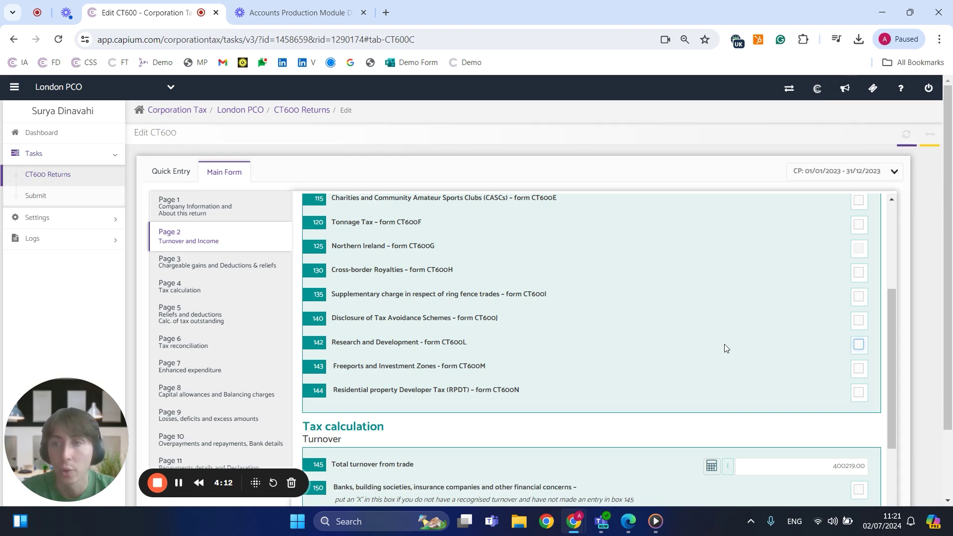
# Step: Return to the CT600 Returns list and show CT-95's Capisign Status and Action options
pyautogui.click(43, 180)
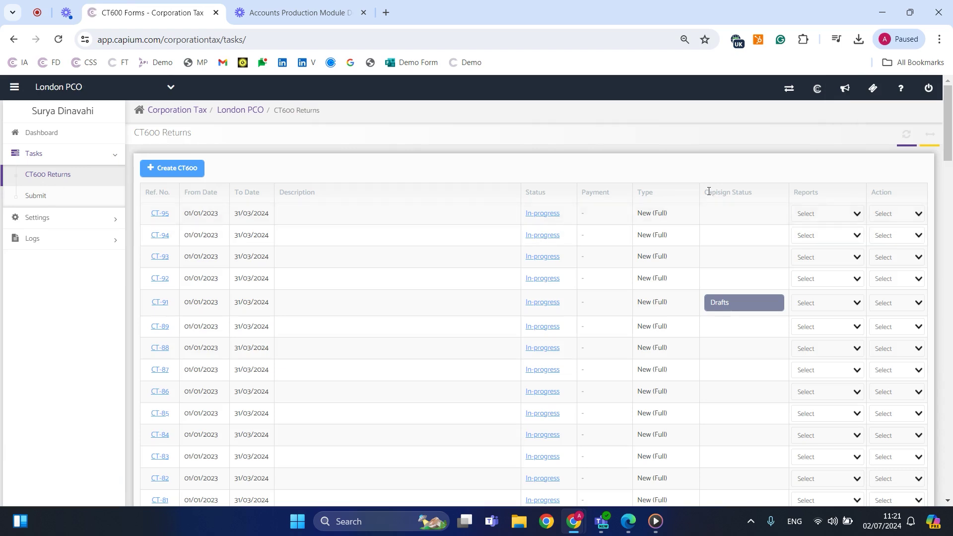
pyautogui.moveTo(708, 192); pyautogui.dragTo(752, 194)
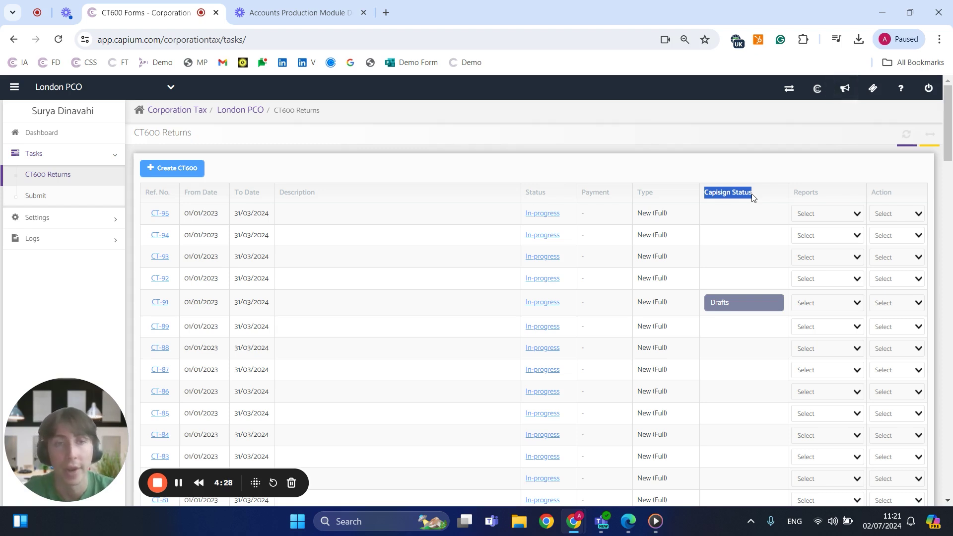
pyautogui.doubleClick(870, 195)
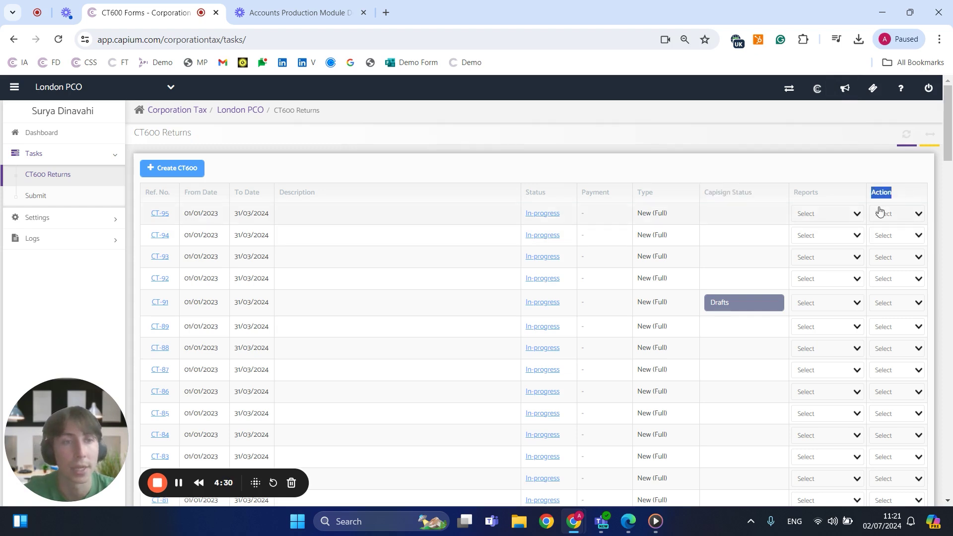
pyautogui.click(891, 216)
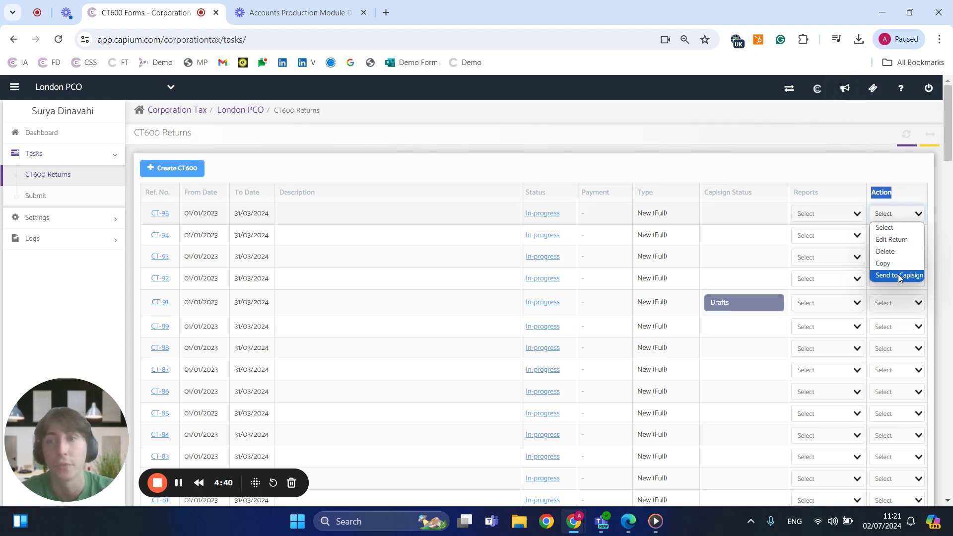
# Step: Start a CT600 submission from the submission history with return CT-95 selected
pyautogui.click(699, 139)
pyautogui.click(38, 198)
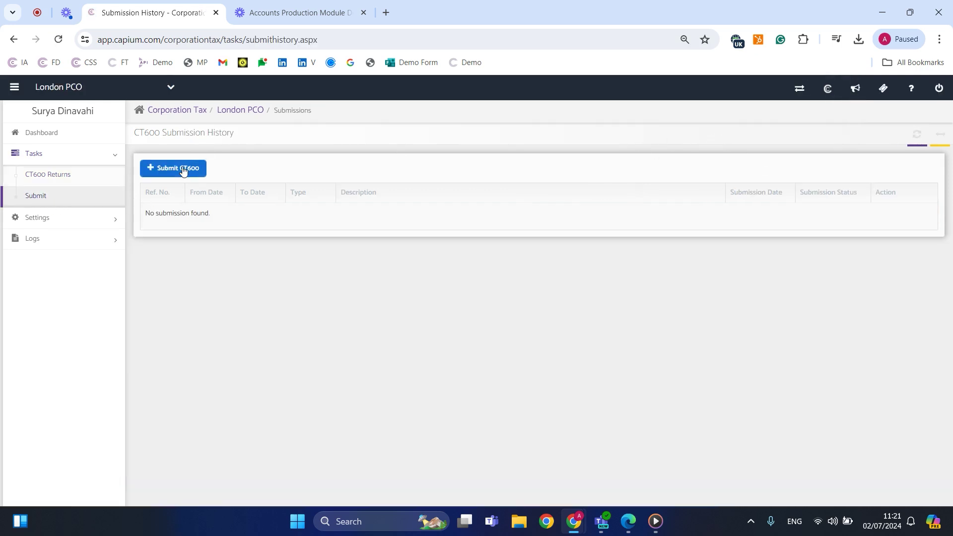
pyautogui.click(194, 170)
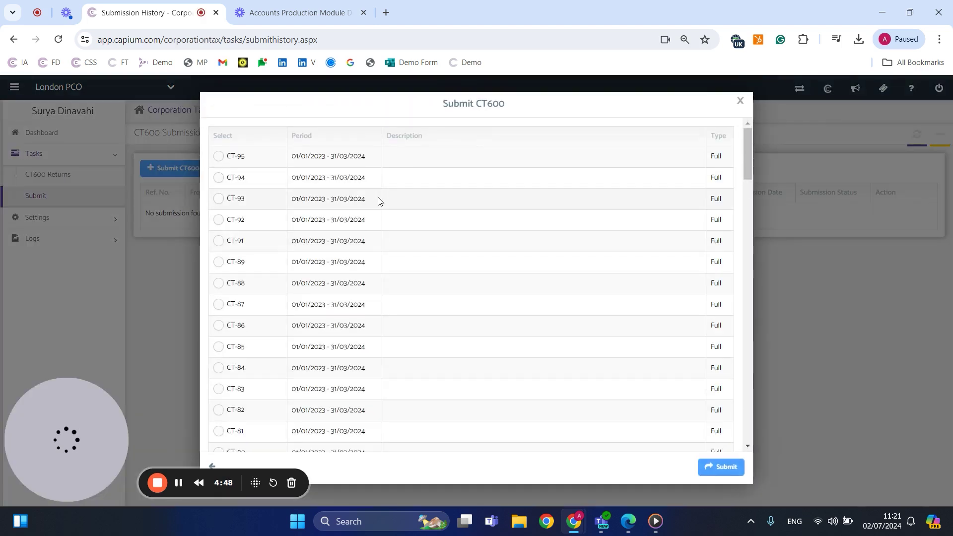
pyautogui.click(218, 156)
pyautogui.click(724, 468)
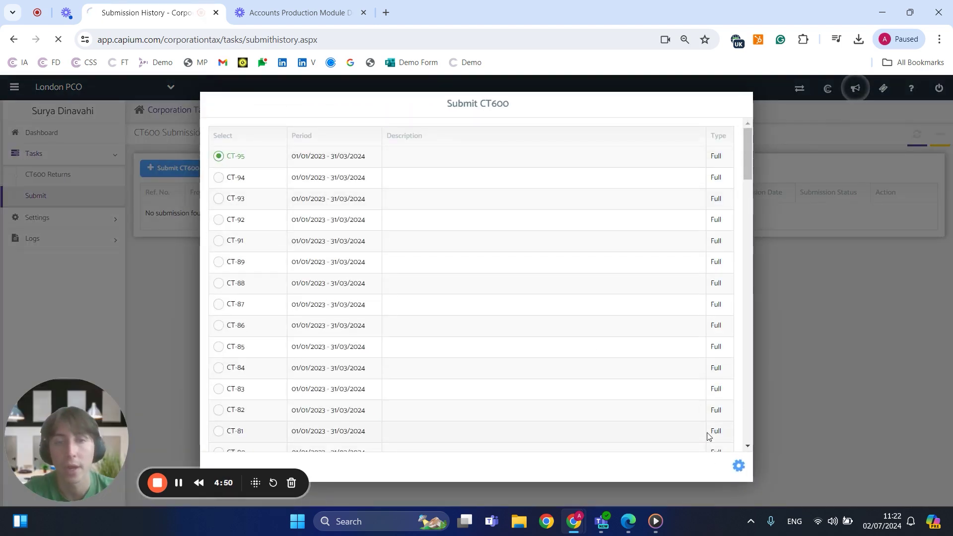